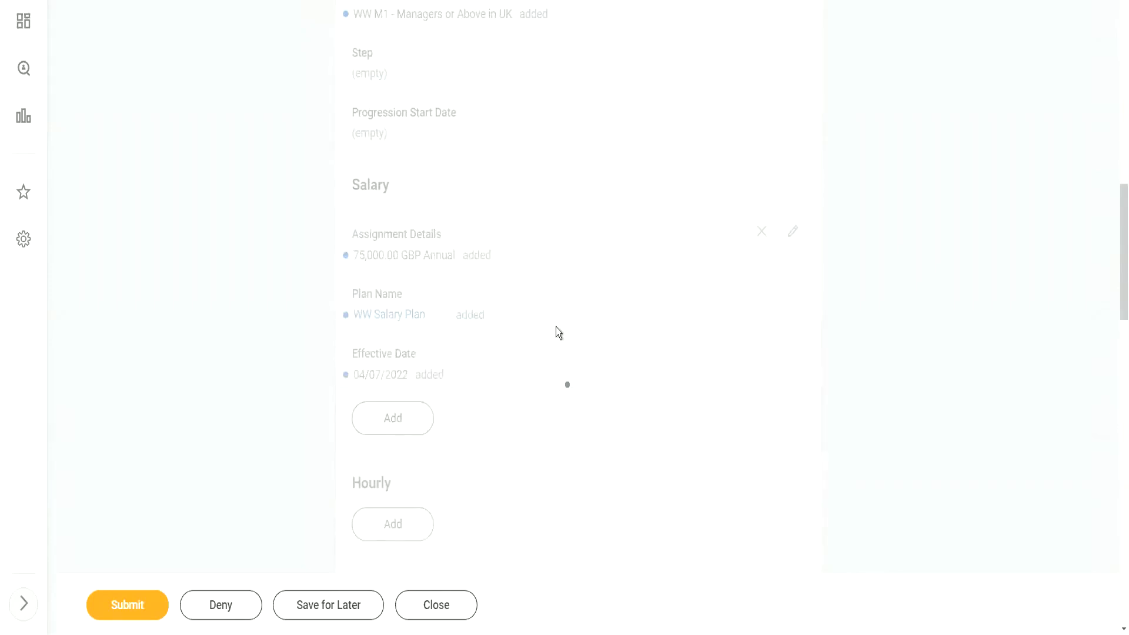
Submit the reviewed hire event so manager approval becomes pending
left_click(130, 610)
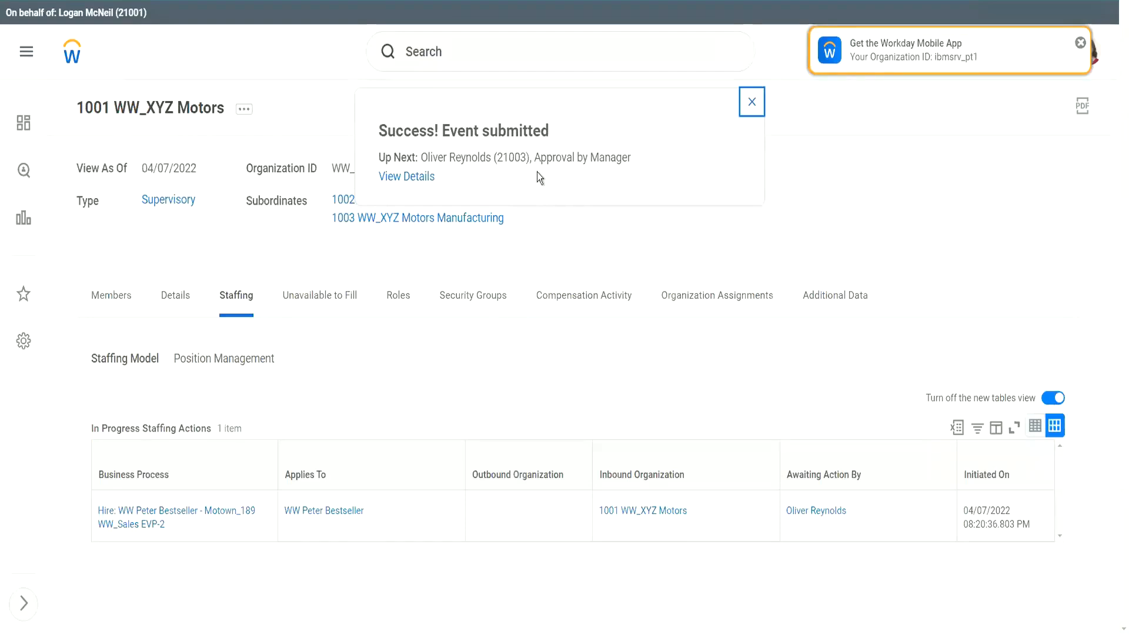
Close the Success popup and review the Hire steps, including Non UK compensation
left_click(752, 103)
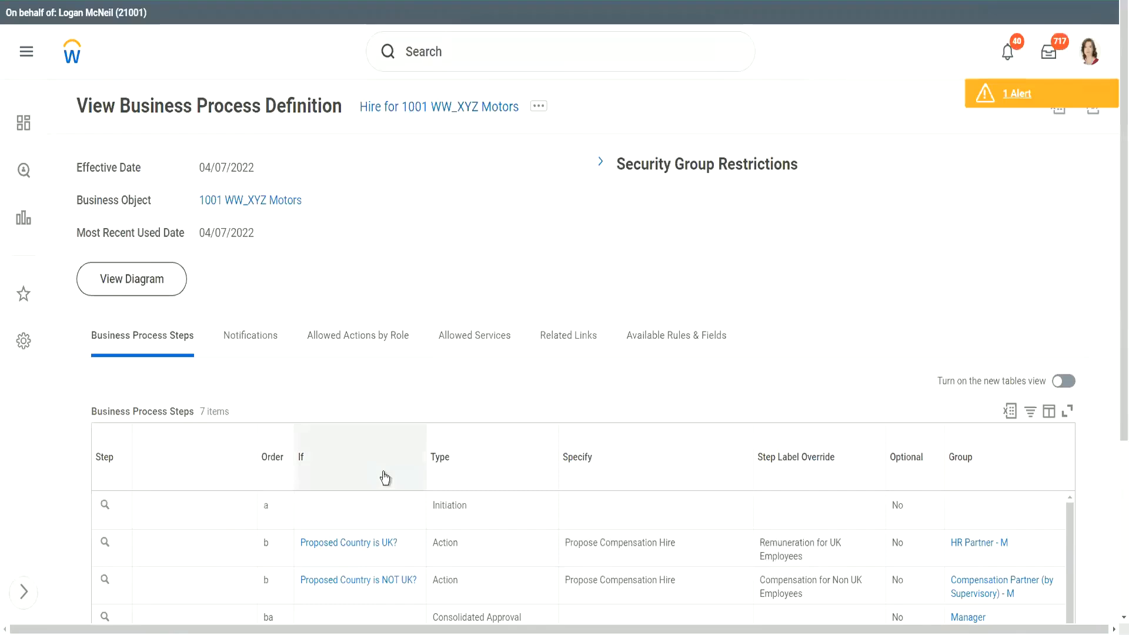
scroll(382, 459, "down", 2)
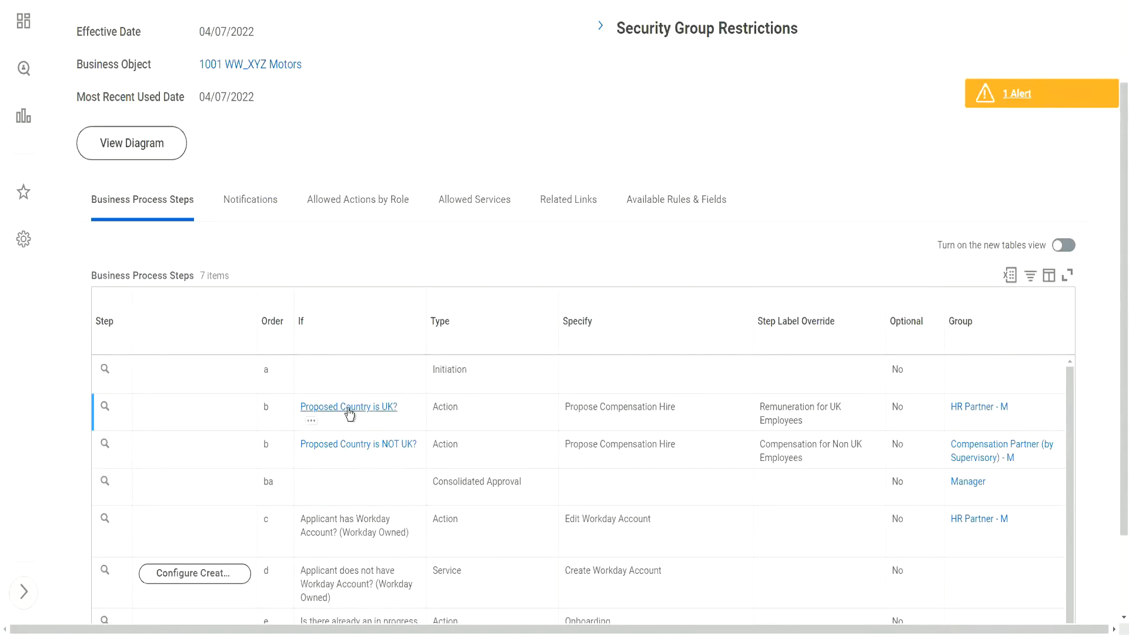
left_click(787, 415)
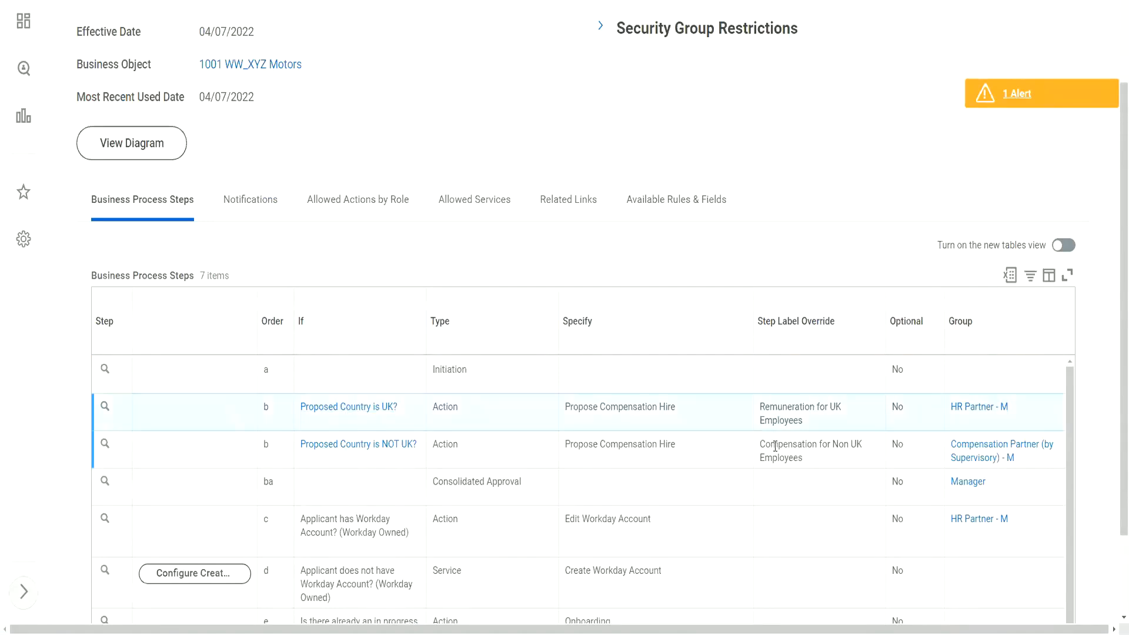
left_click(774, 446)
left_click_drag(760, 445, 815, 465)
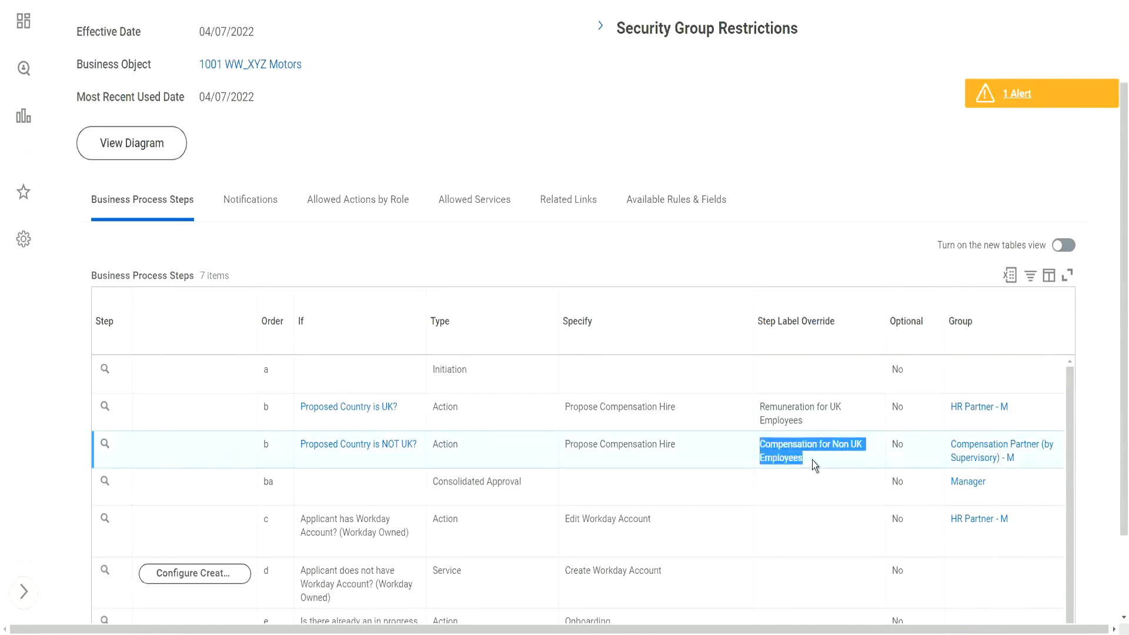
left_click(777, 450)
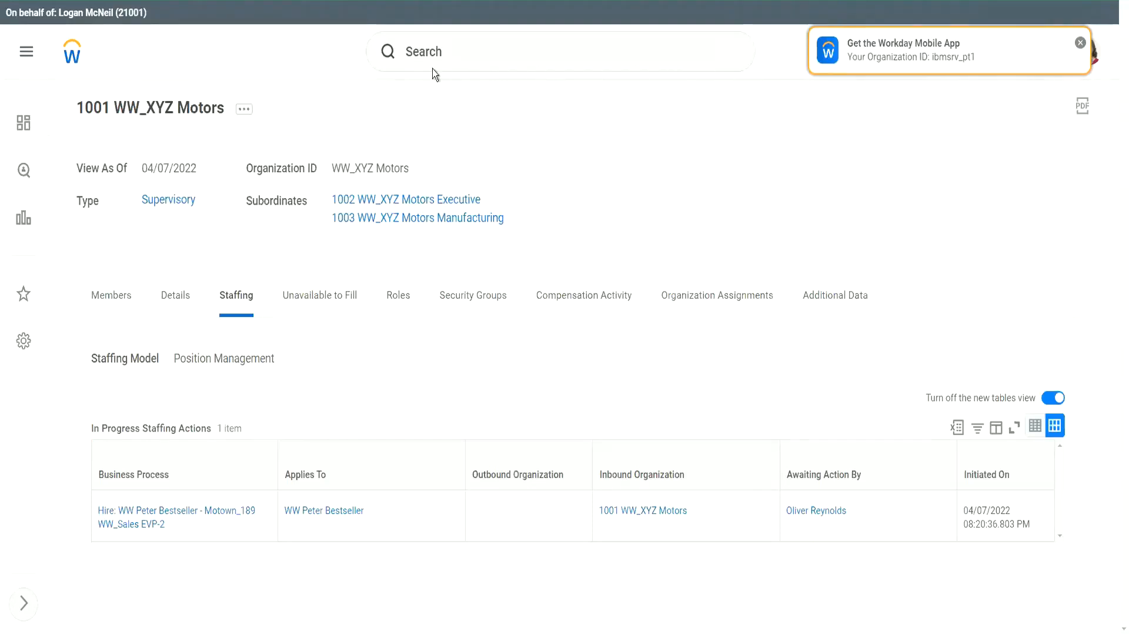
Dismiss the mobile-app banner and return to the 1001 WW_XYZ Motors organization page
left_click(457, 49)
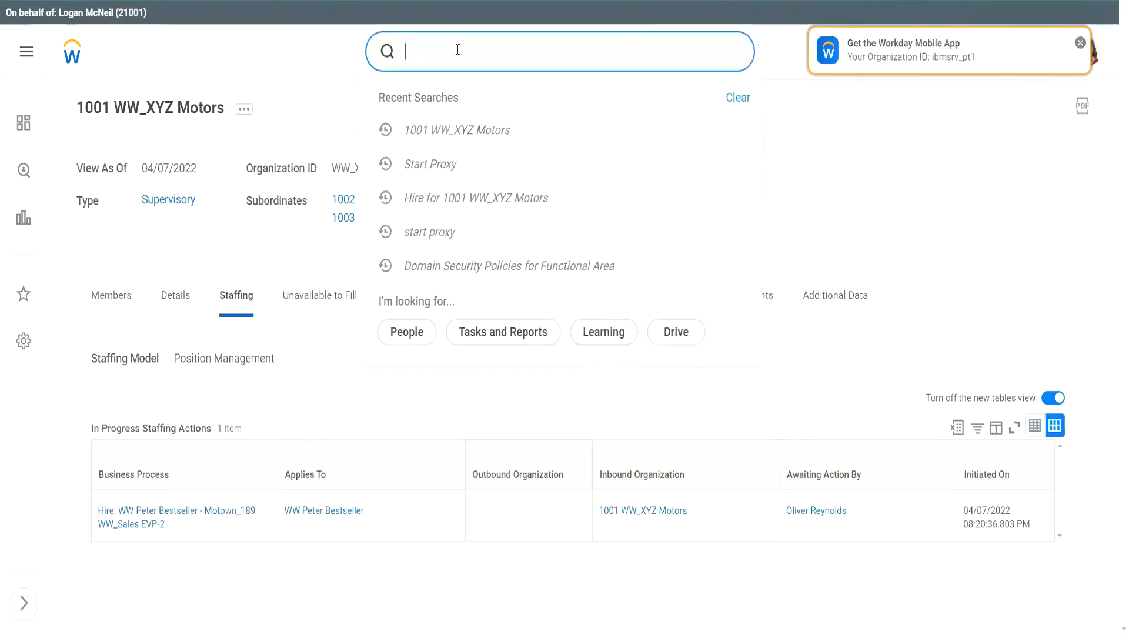
left_click(1081, 43)
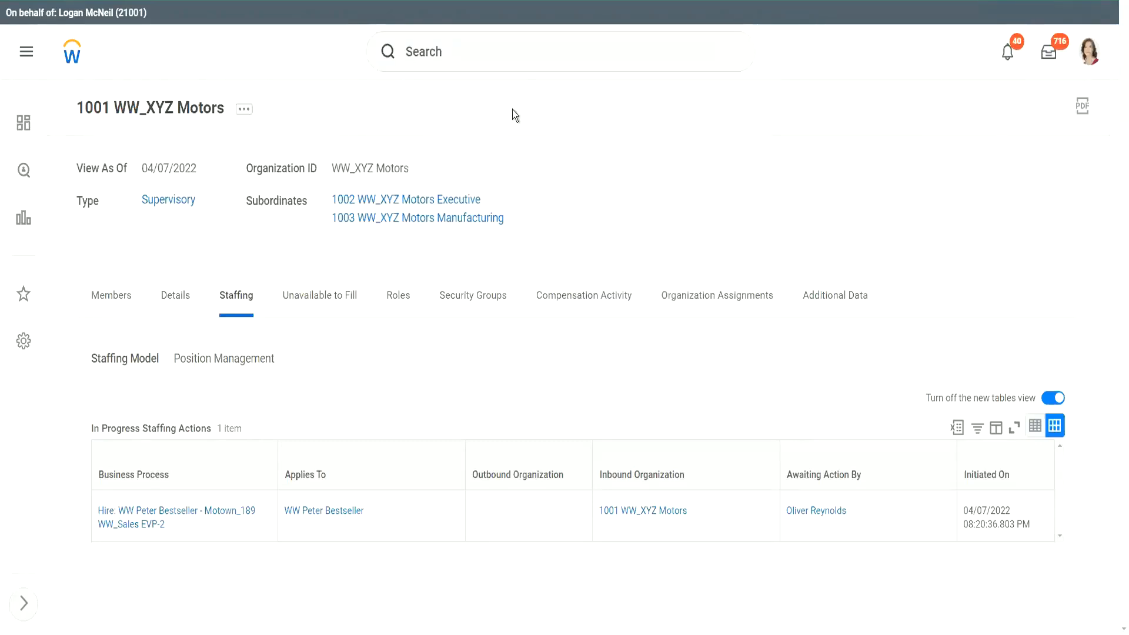
left_click(466, 59)
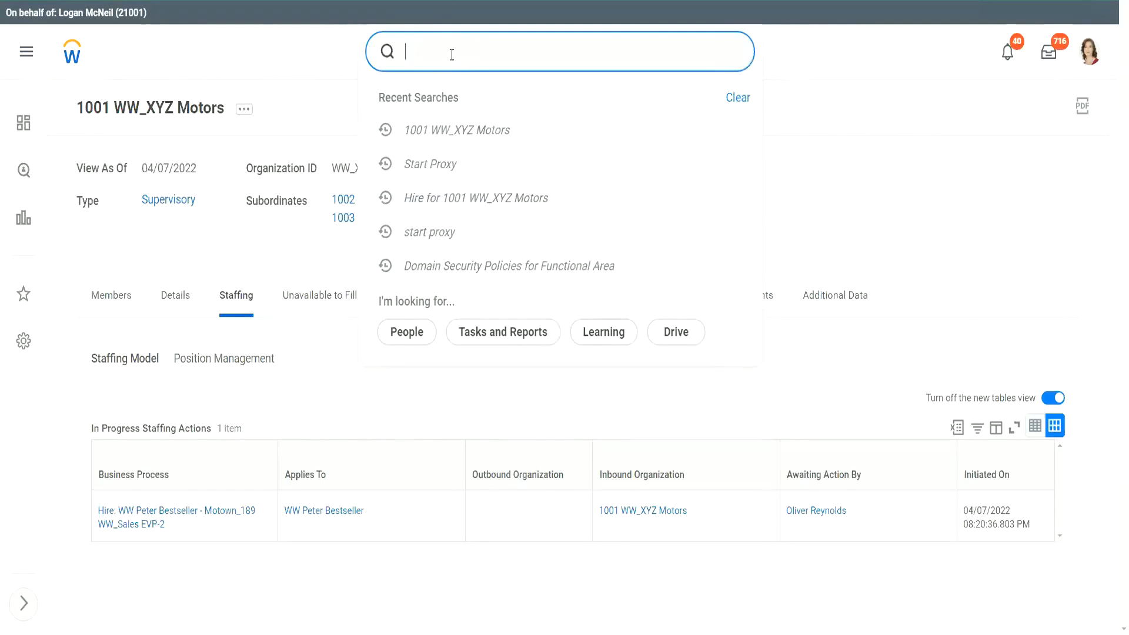
left_click(811, 163)
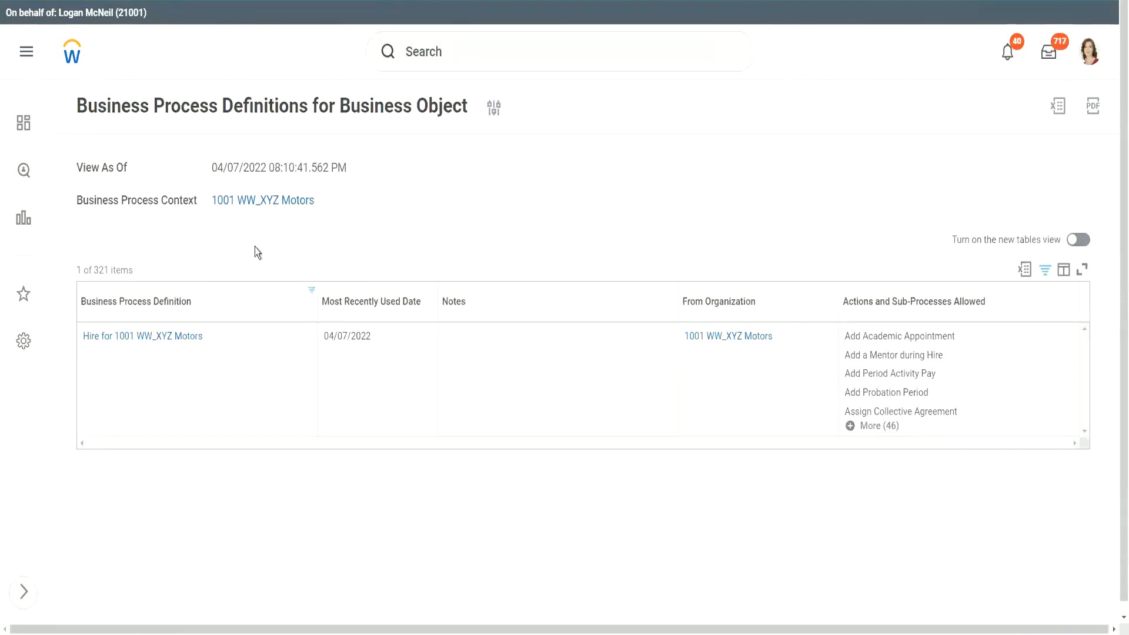
left_click(288, 203)
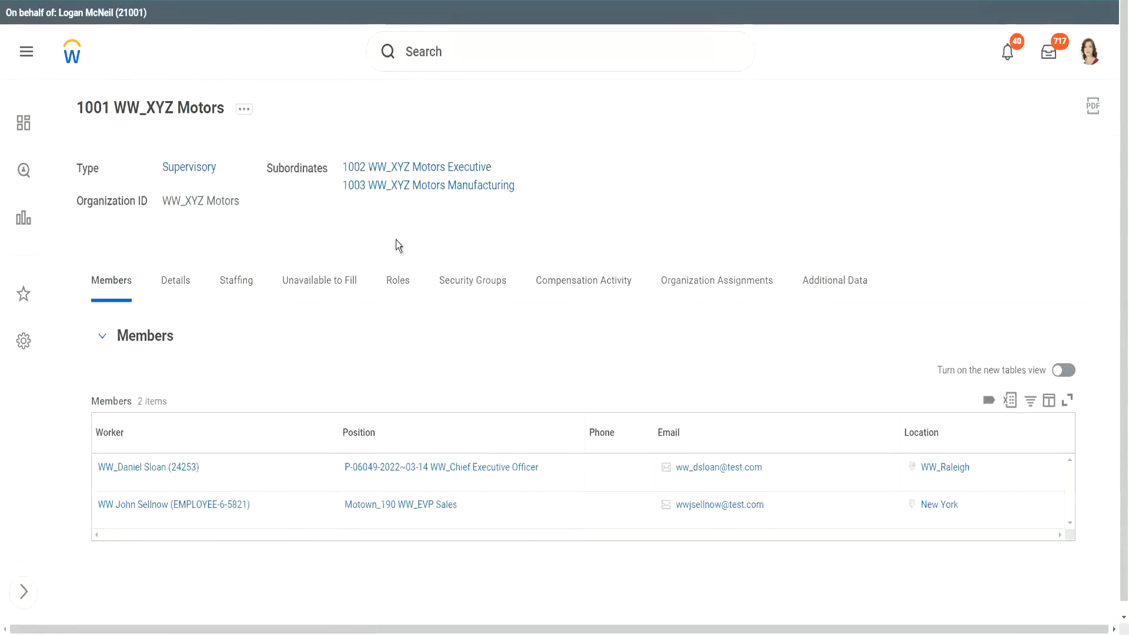
left_click(466, 60)
Search 'bp: hire 1001' and open the Hire for 1001 WW_XYZ Motors definition
type("bp: hire 1001")
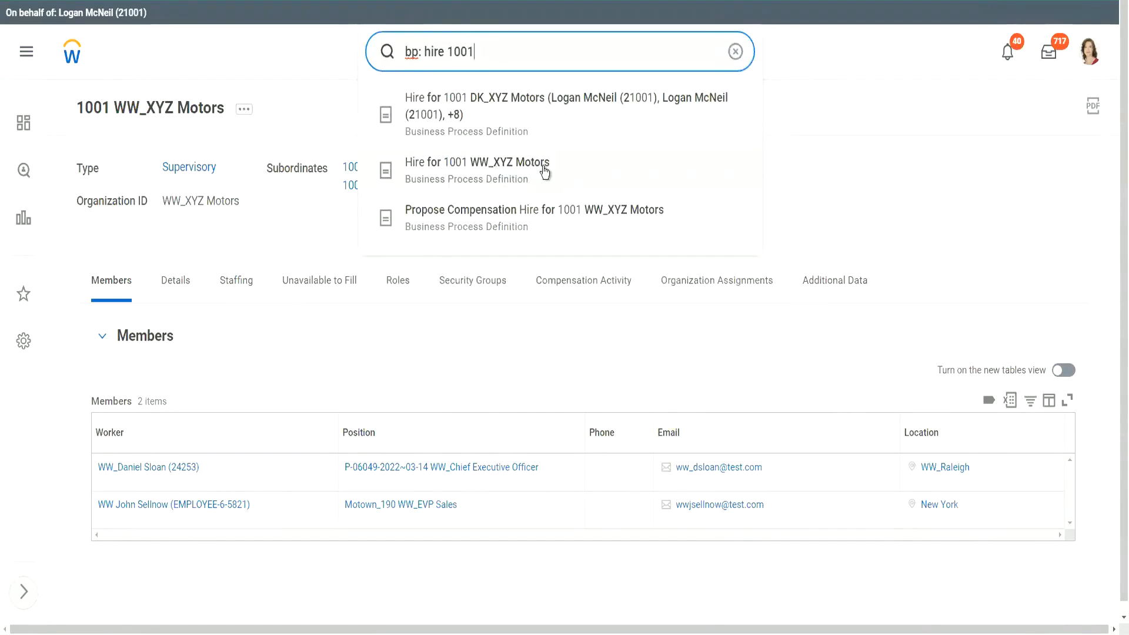
left_click(545, 170)
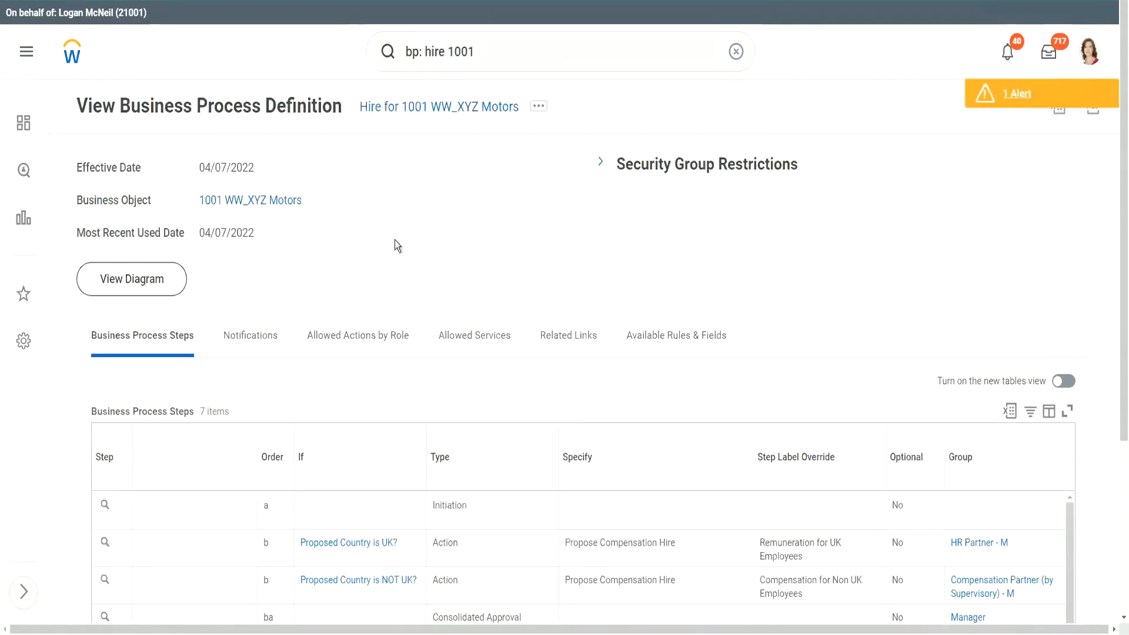
scroll(394, 238, "down", 3)
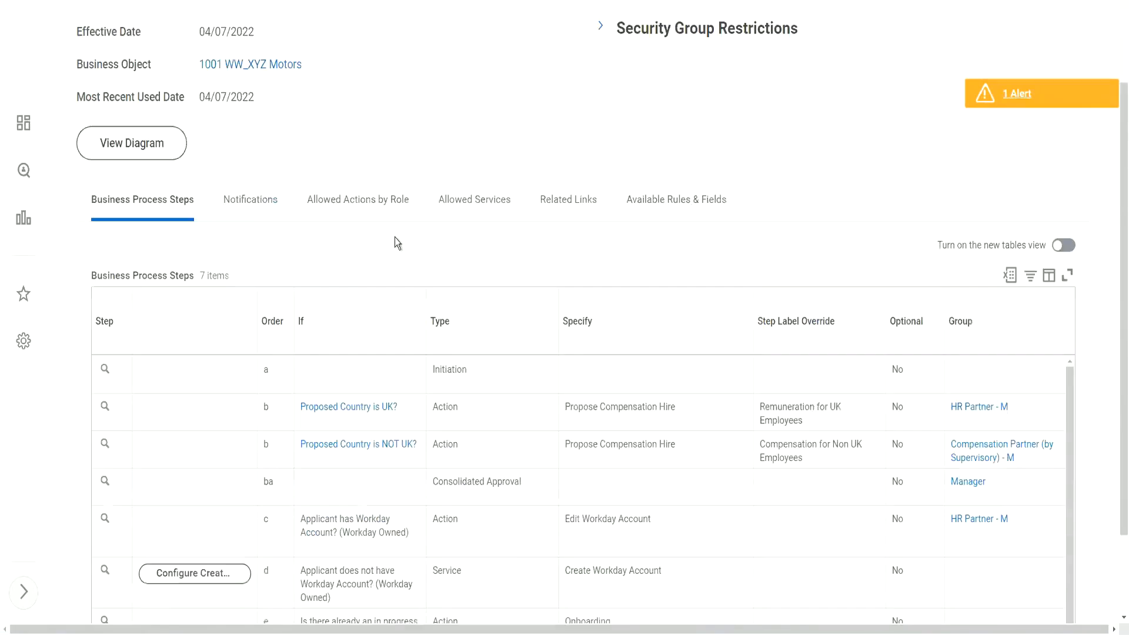
Show the Notifications tab listing the Initiation and Consolidated Approval notifications
left_click(253, 203)
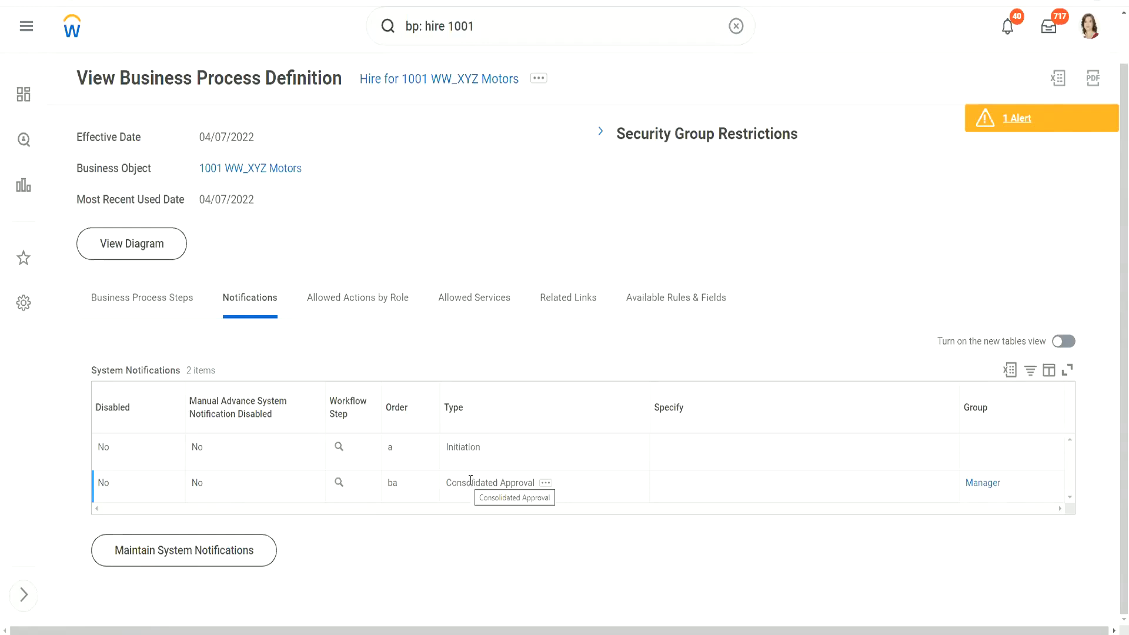
left_click_drag(452, 482, 539, 481)
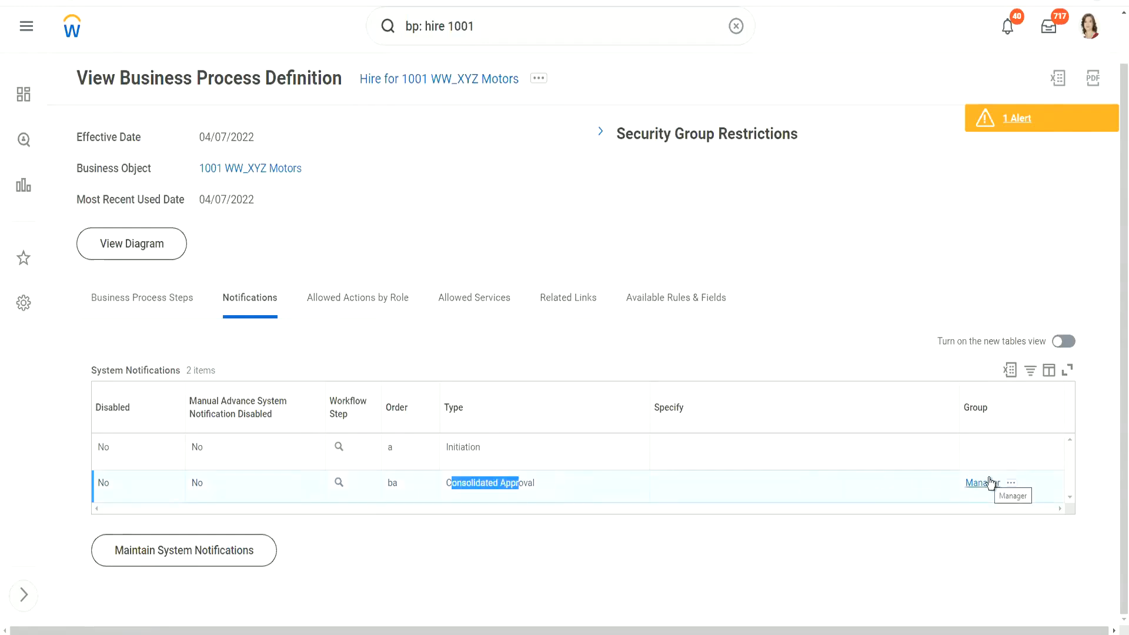
left_click_drag(445, 482, 532, 483)
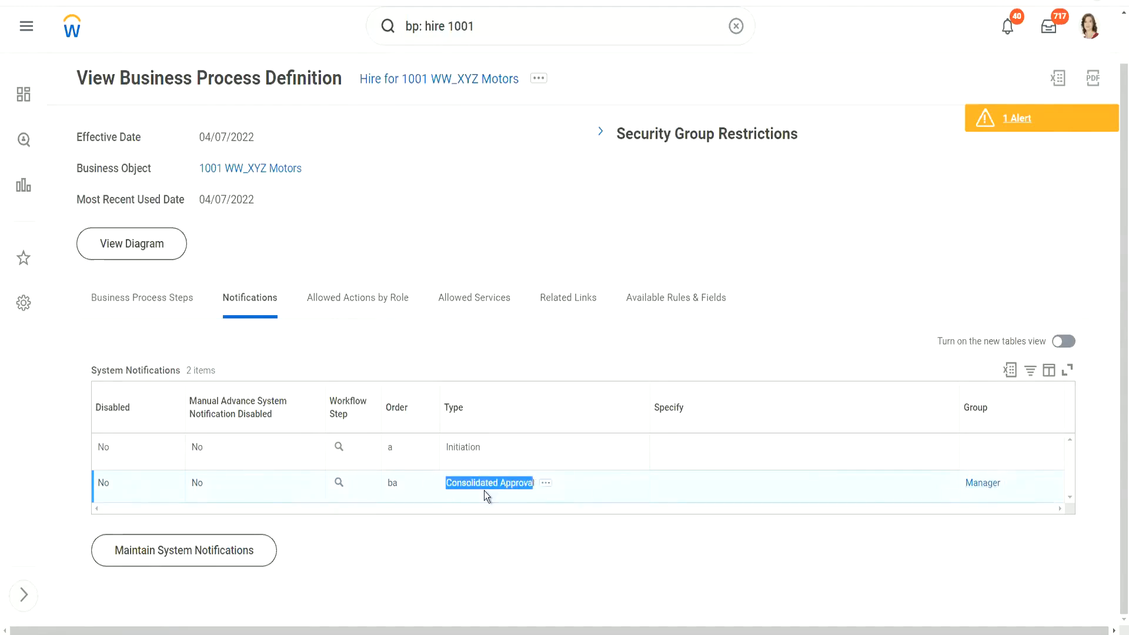
left_click(485, 497)
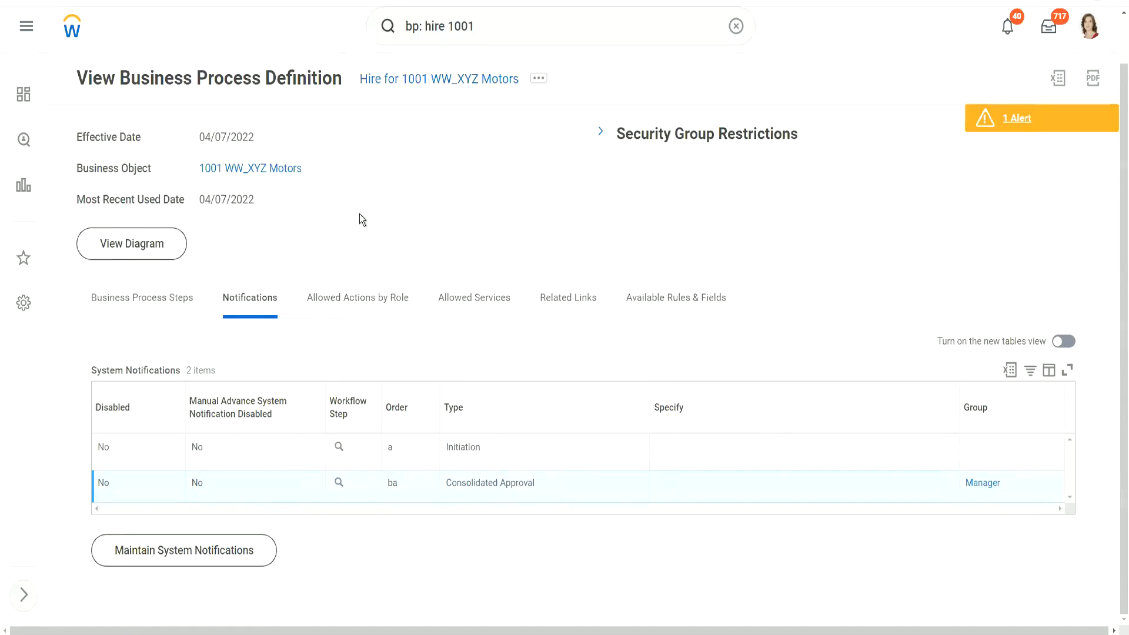
Choose Business Process > Add Notification from the Hire definition's related actions
left_click(539, 80)
left_click(539, 79)
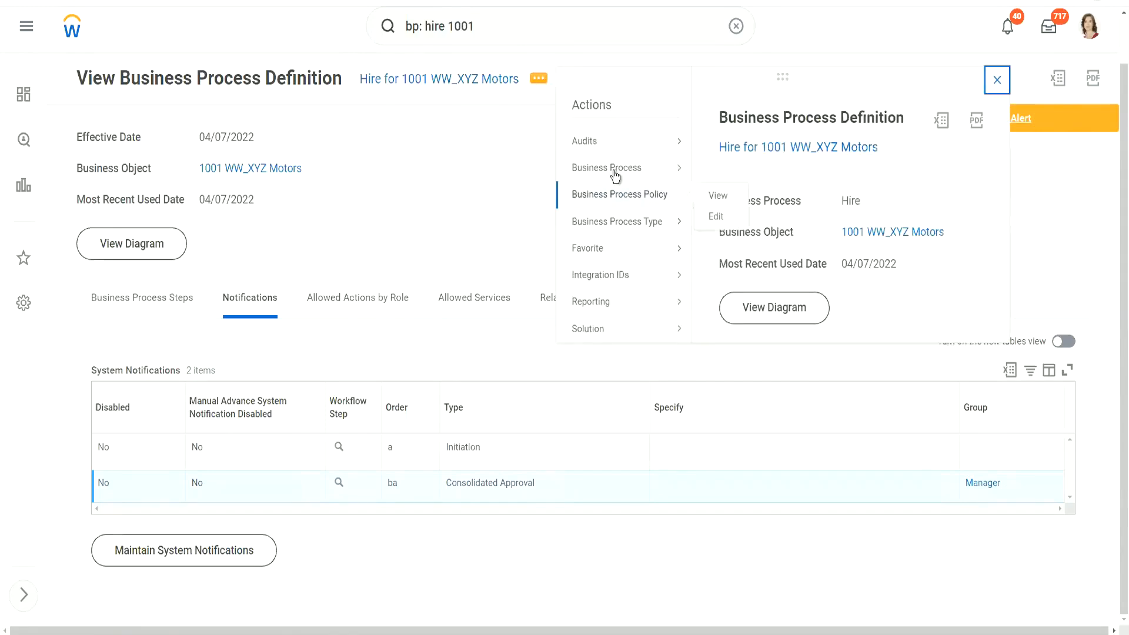
mouse_move(620, 172)
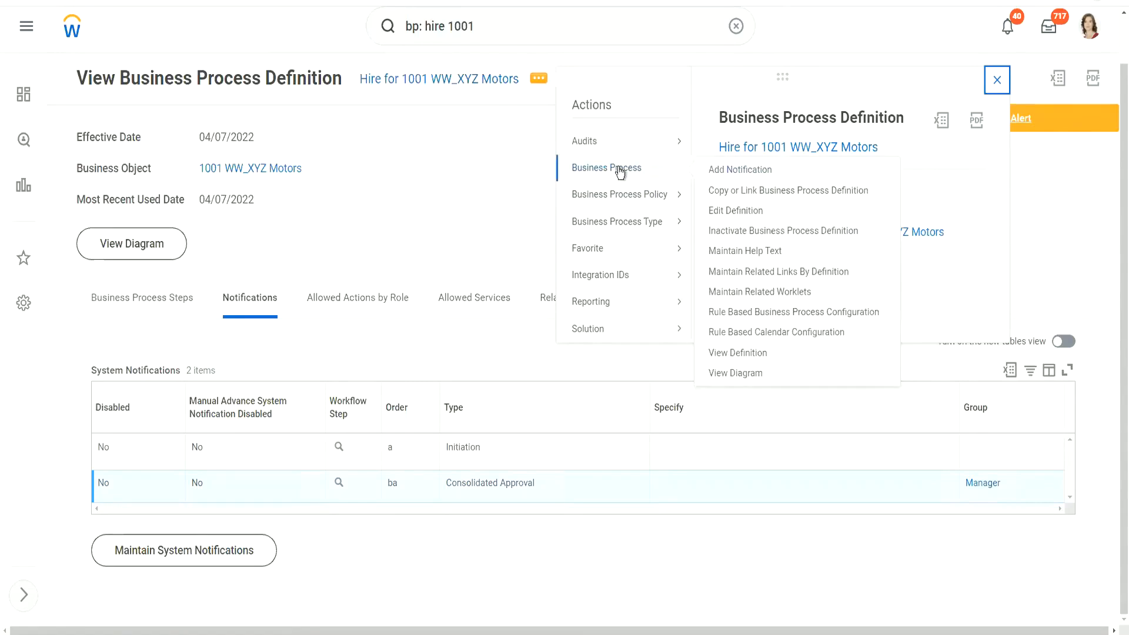
left_click(742, 169)
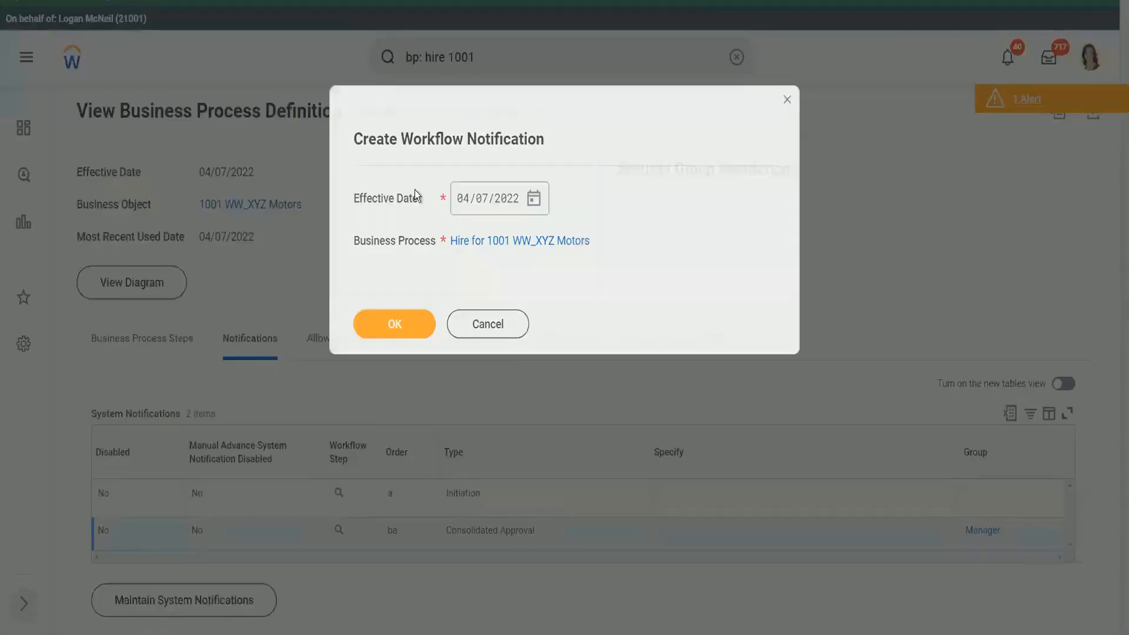
Accept the 04/07/2022 effective date for the new notification
left_click(411, 322)
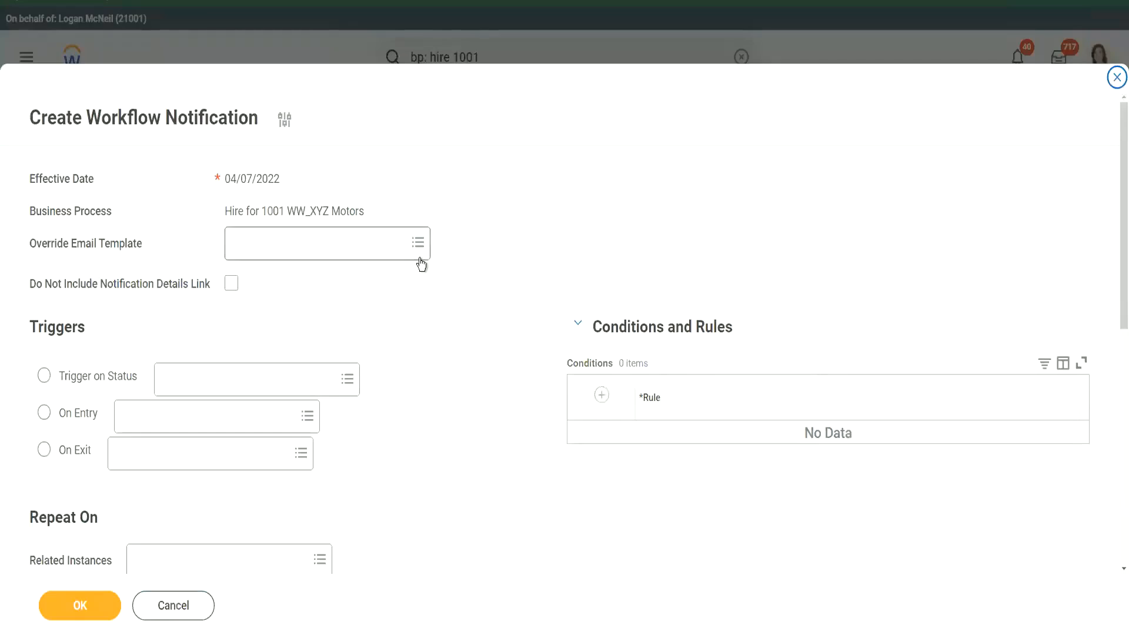
scroll(449, 381, "down", 5)
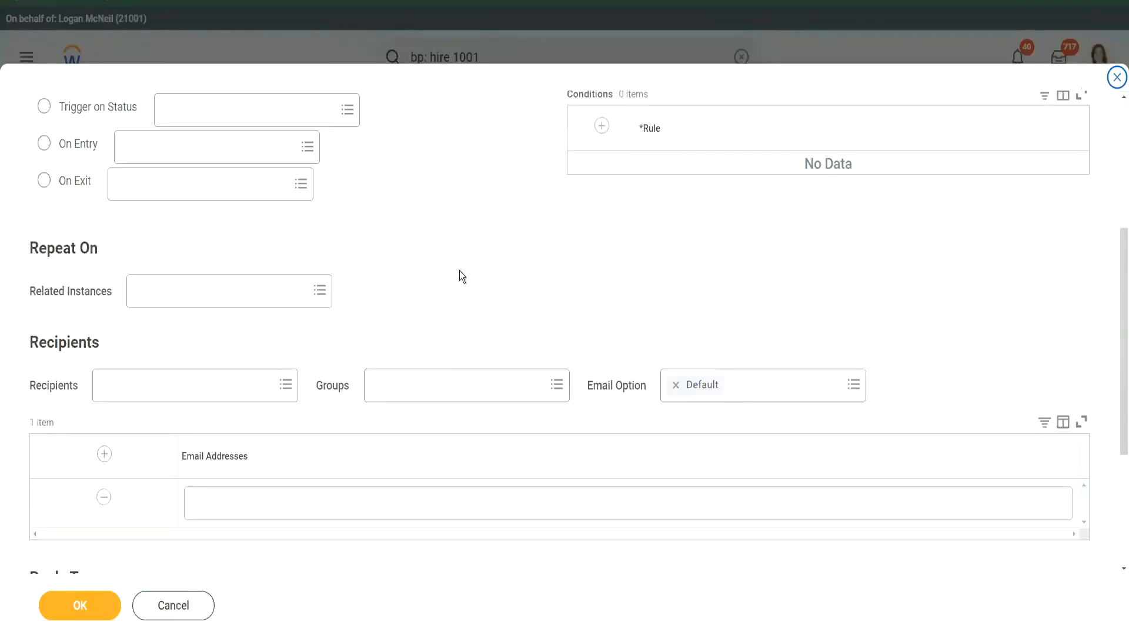
scroll(467, 230, "up", 2)
scroll(468, 231, "up", 1)
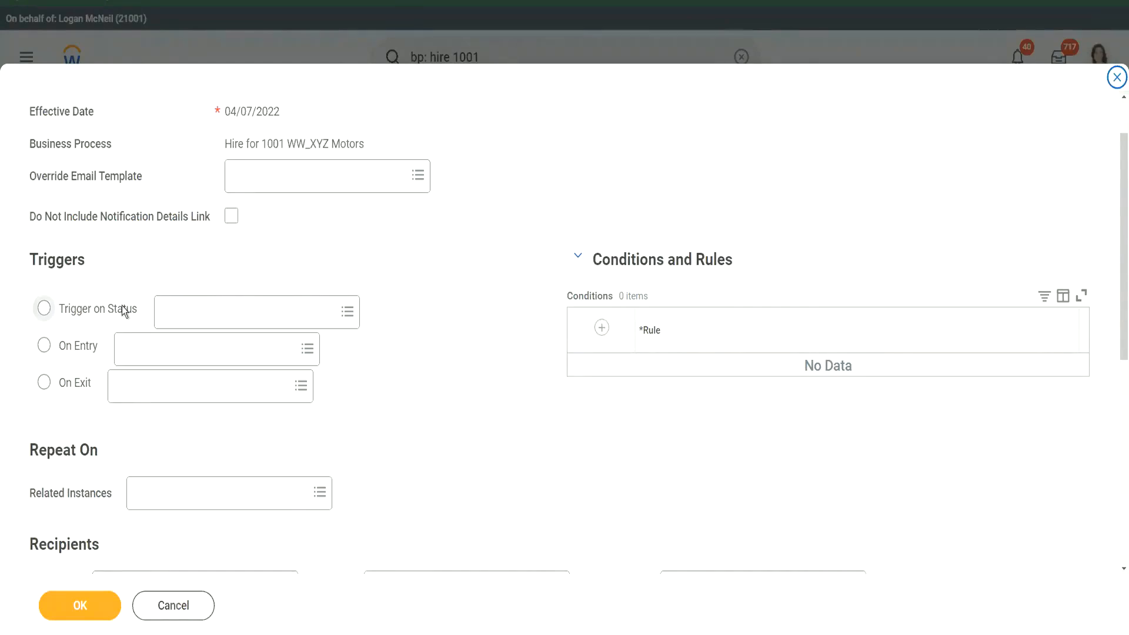
Set the notification trigger to On Entry of a step instead of a status
left_click(200, 304)
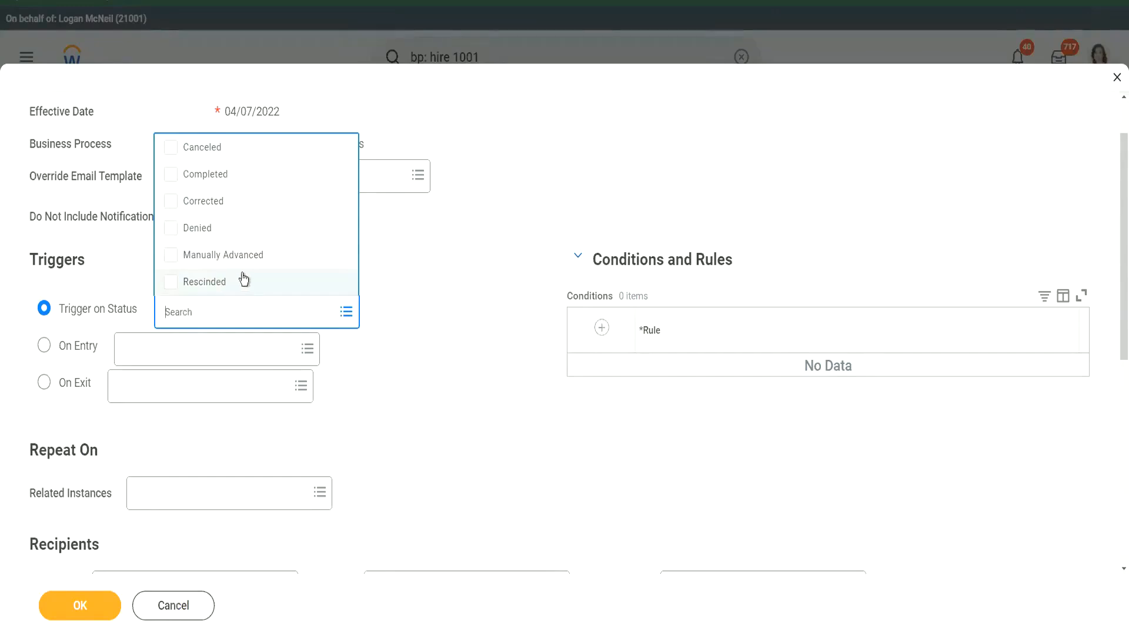
left_click(411, 262)
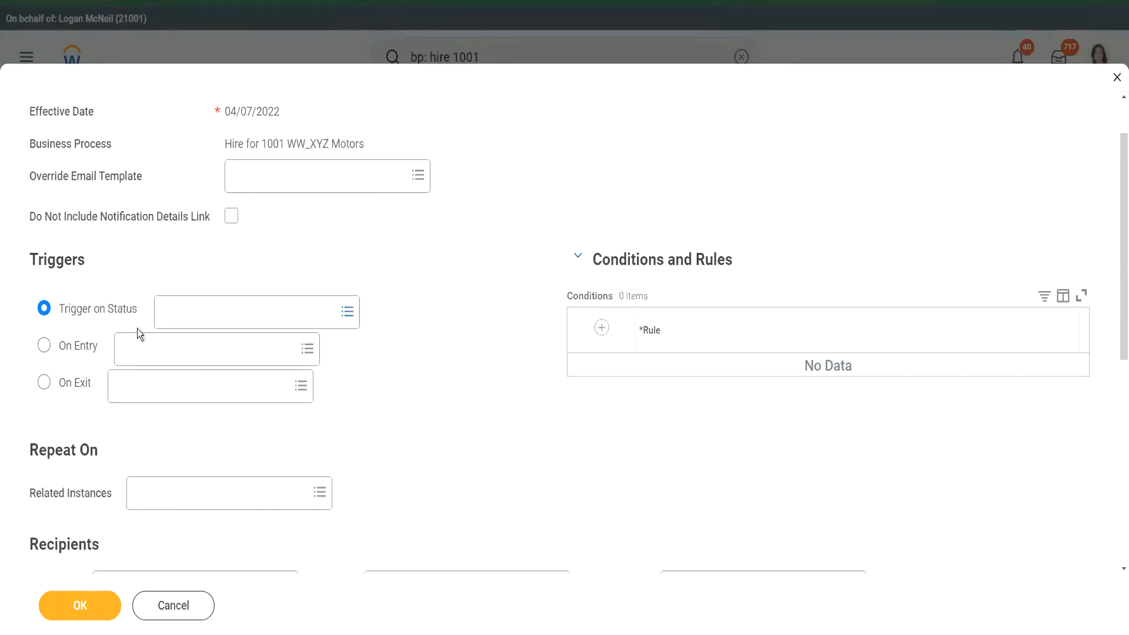
left_click(44, 348)
left_click(156, 349)
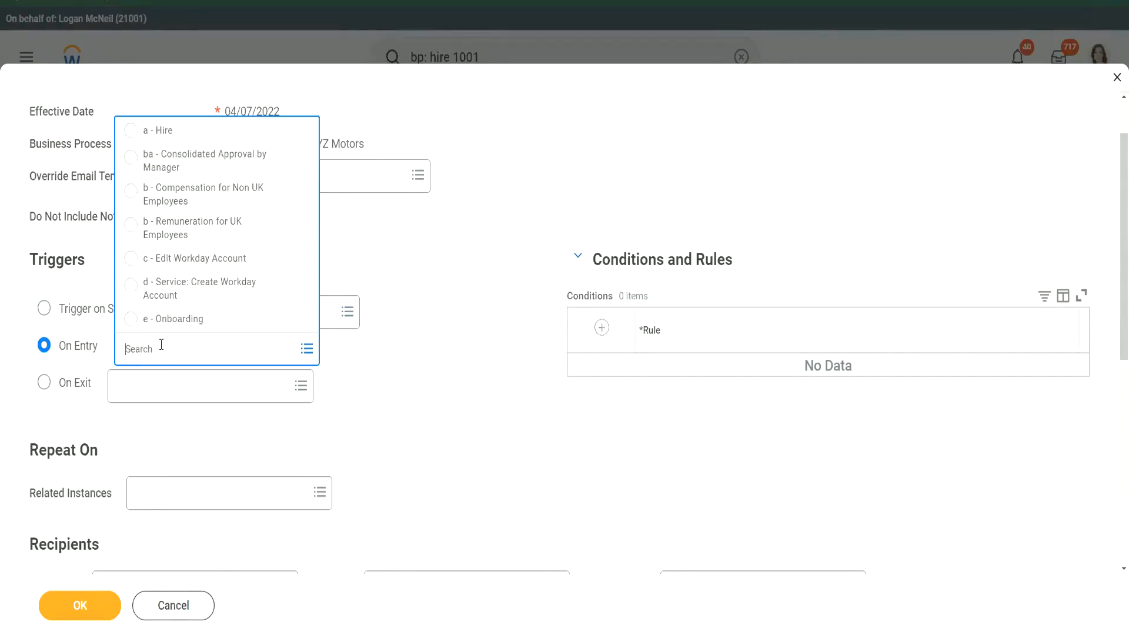
Trigger on b - Compensation for Non UK Employees, notifying the Compensation Partner (by Supervisory) - M group
left_click(202, 194)
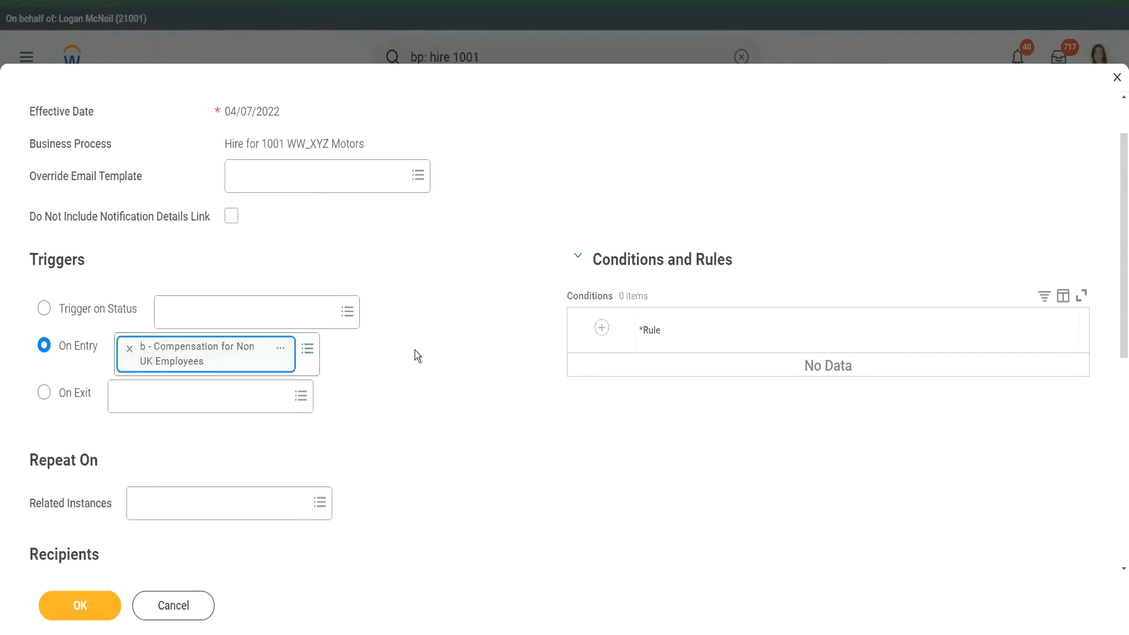
scroll(415, 350, "down", 5)
left_click(416, 335)
type("compensation partne")
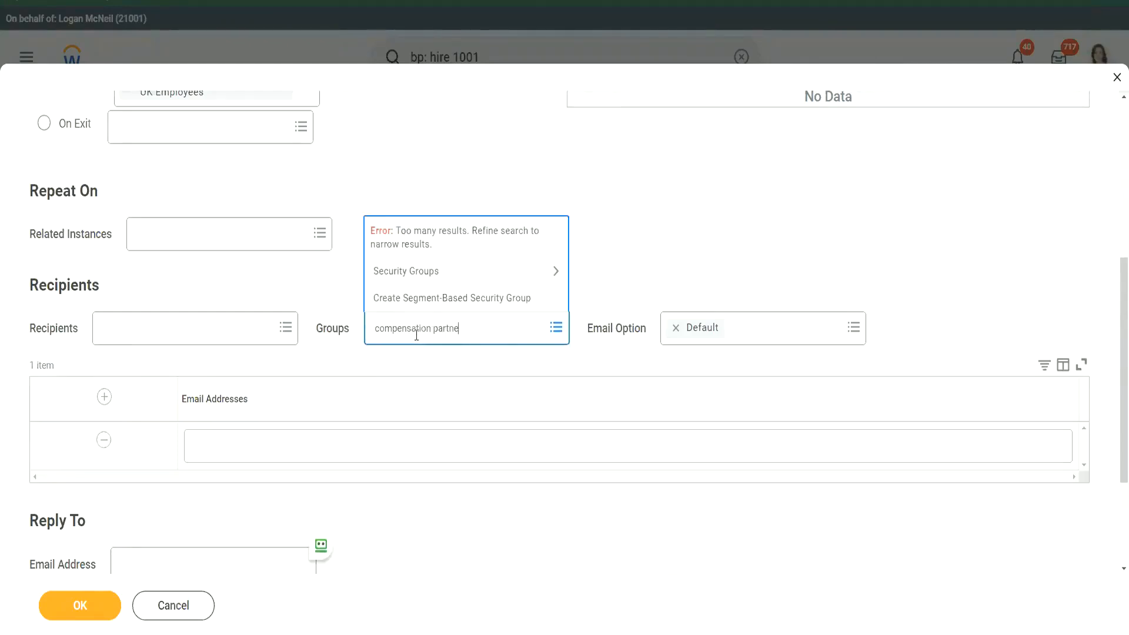
type("r")
key("Return")
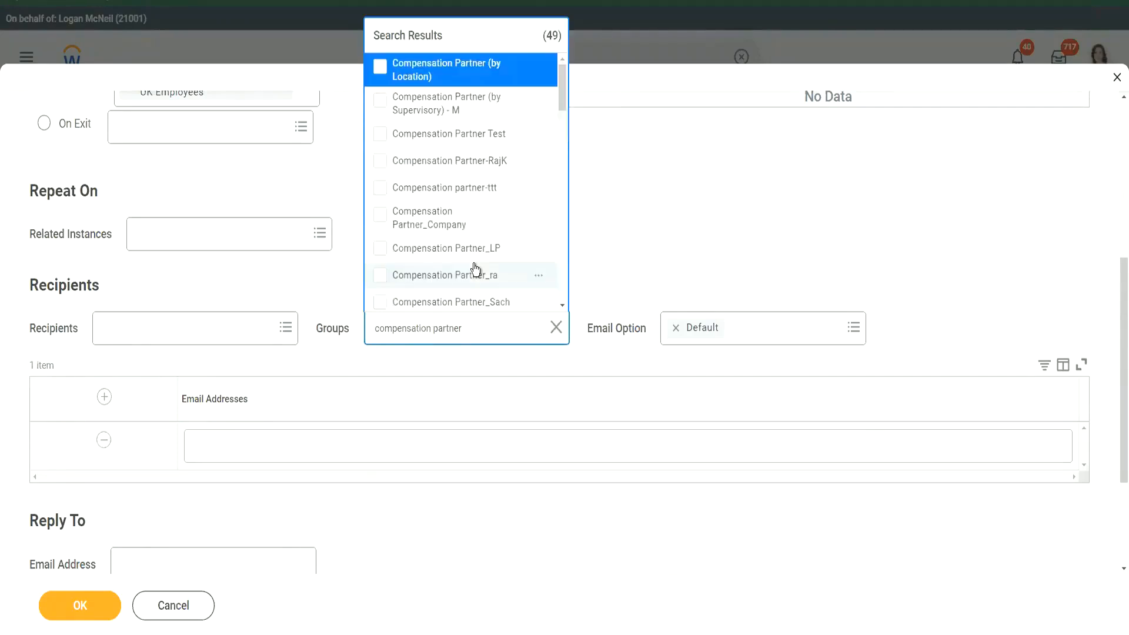
left_click(475, 108)
left_click(626, 236)
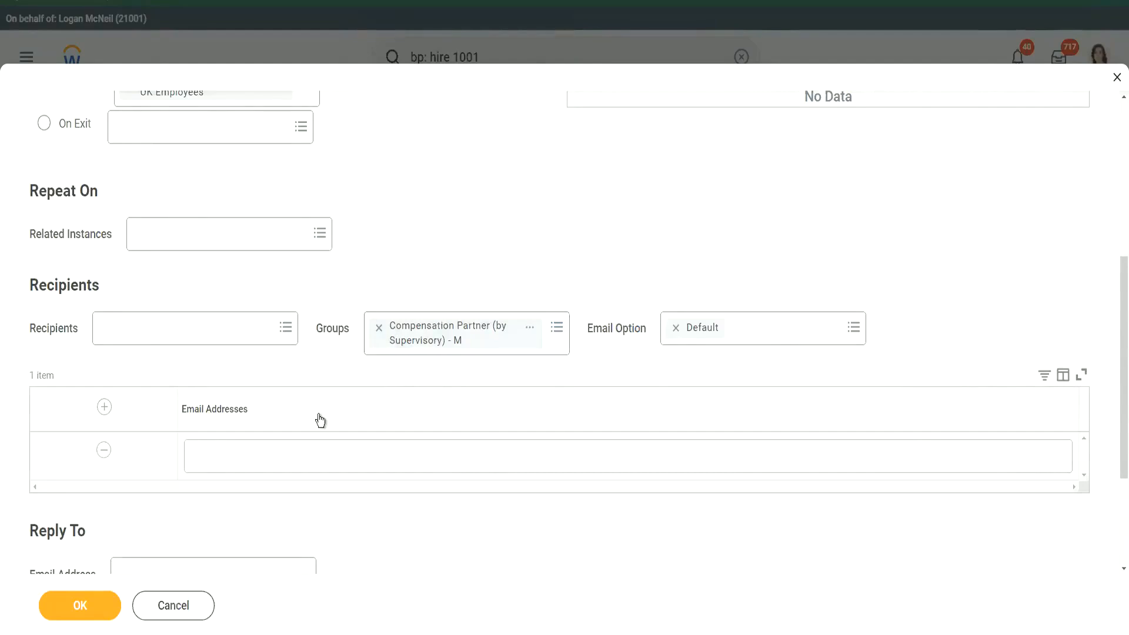
left_click(267, 453)
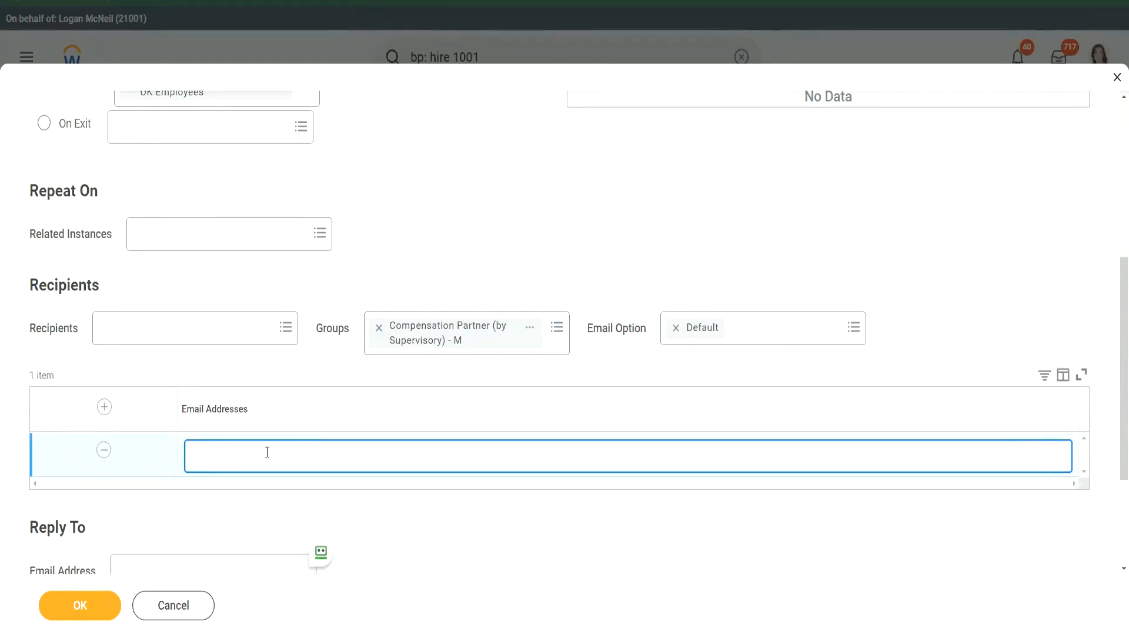
Add the compensation team's email address as an extra notification recipient, fixing a typo
type("hr_compt")
key("BackSpace")
type("team@test.com")
left_click(229, 451)
key("ctrl+a")
left_click_drag(326, 452, 175, 454)
left_click(341, 458)
scroll(368, 267, "up", 2)
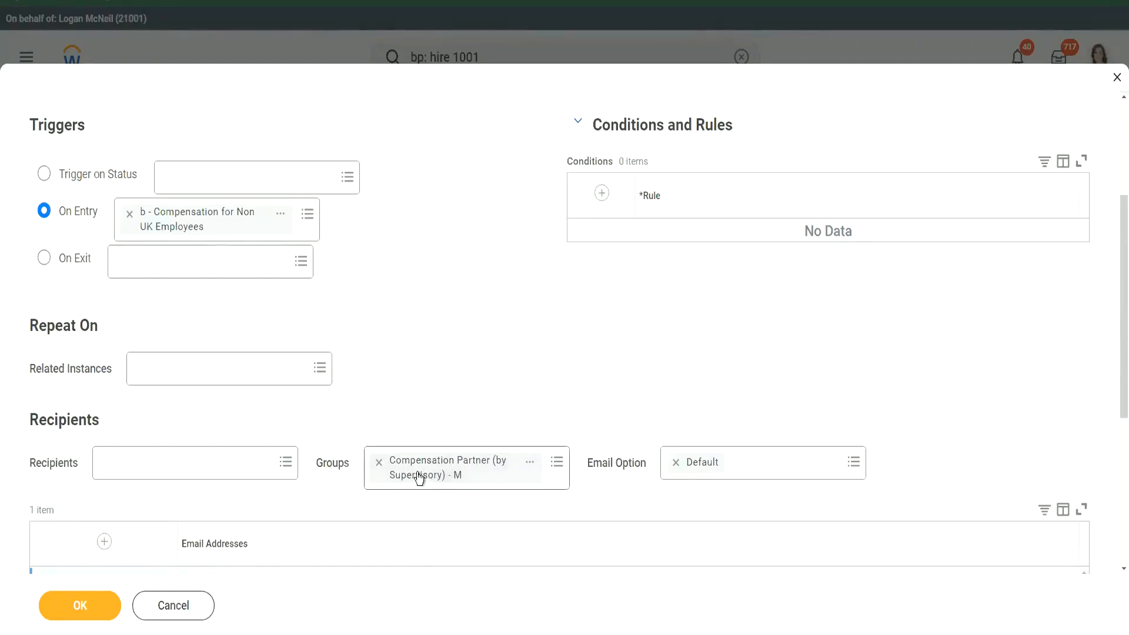
scroll(382, 471, "down", 3)
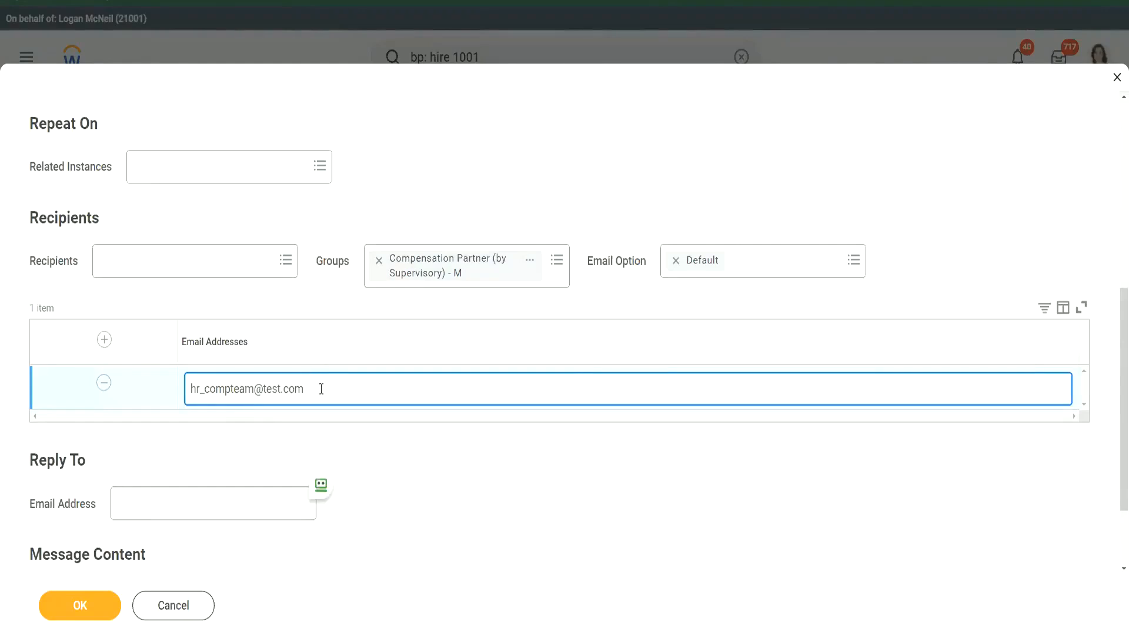
left_click_drag(321, 388, 157, 386)
left_click(350, 394)
left_click(104, 340)
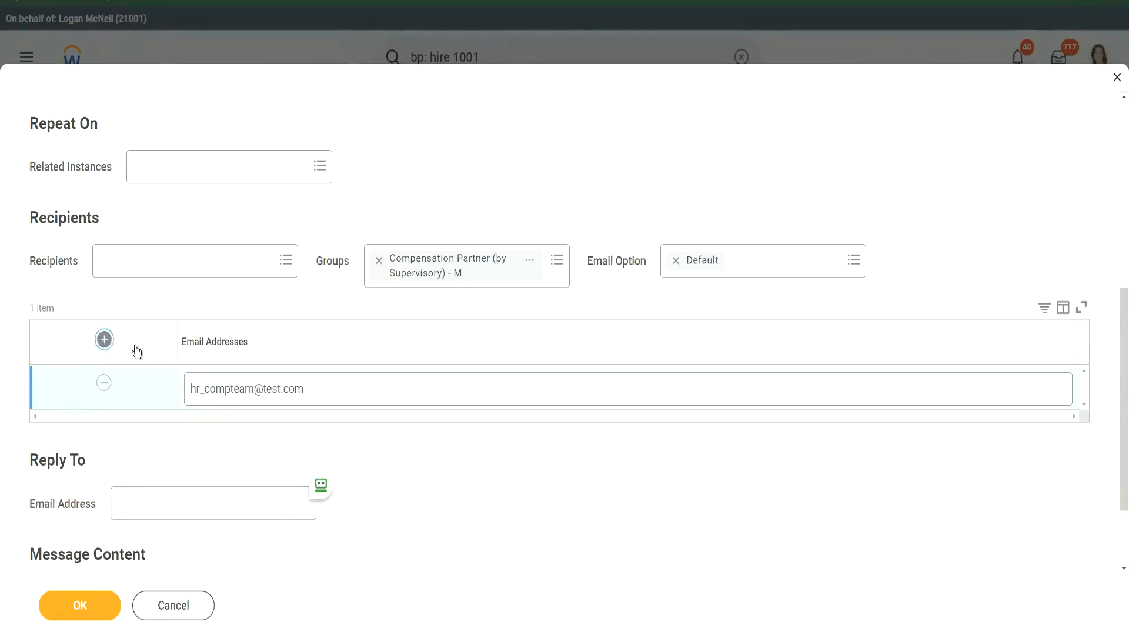
left_click(245, 389)
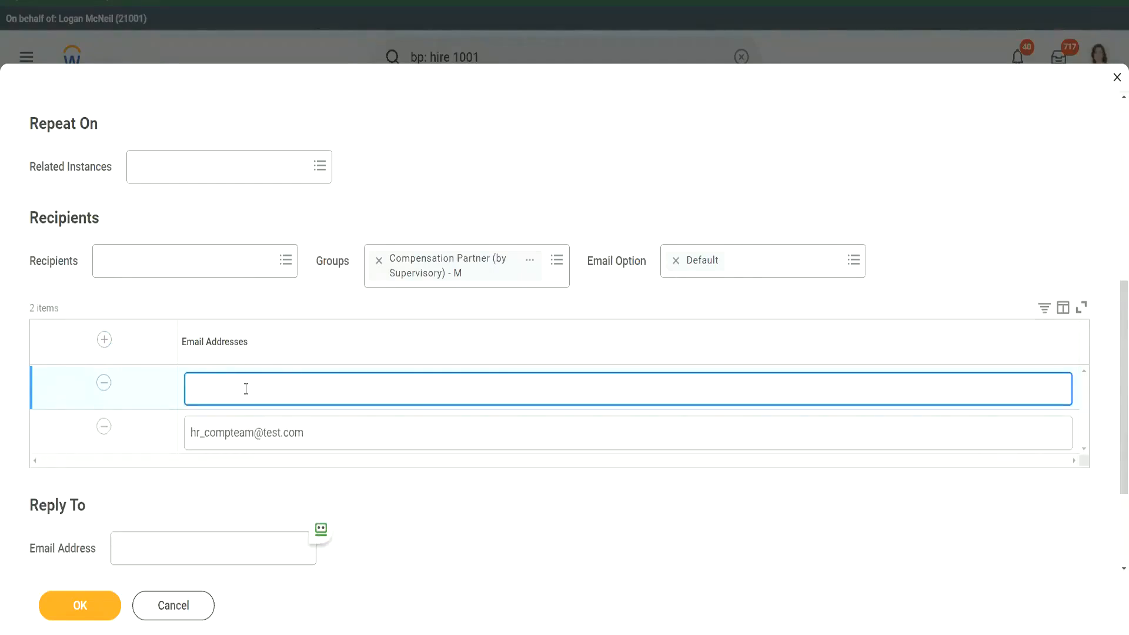
left_click_drag(329, 387, 110, 392)
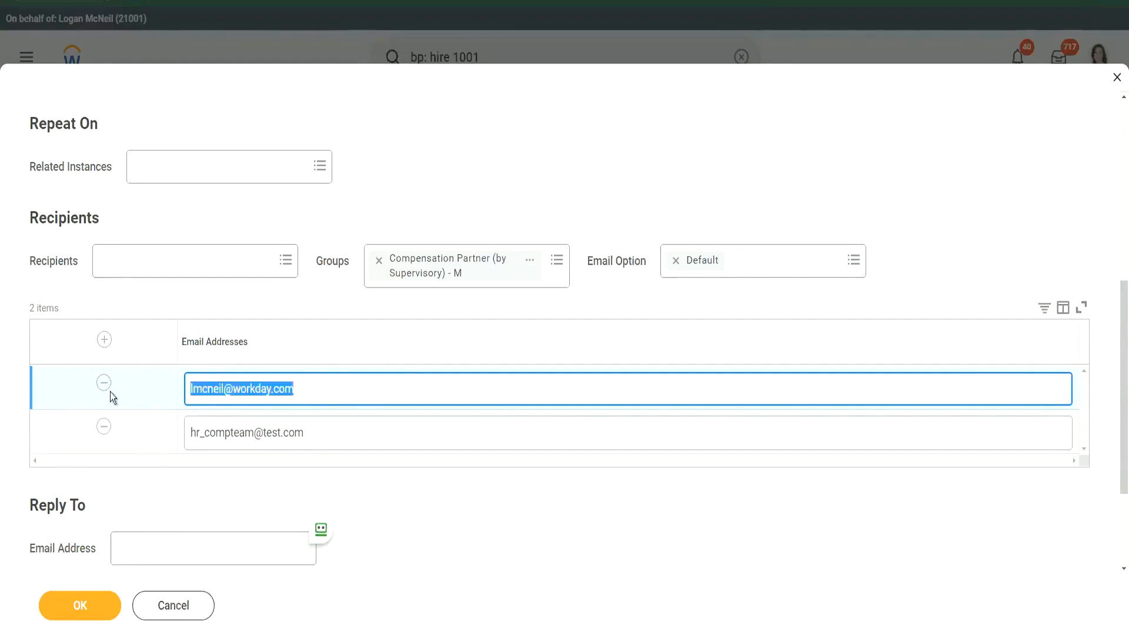
left_click(294, 388)
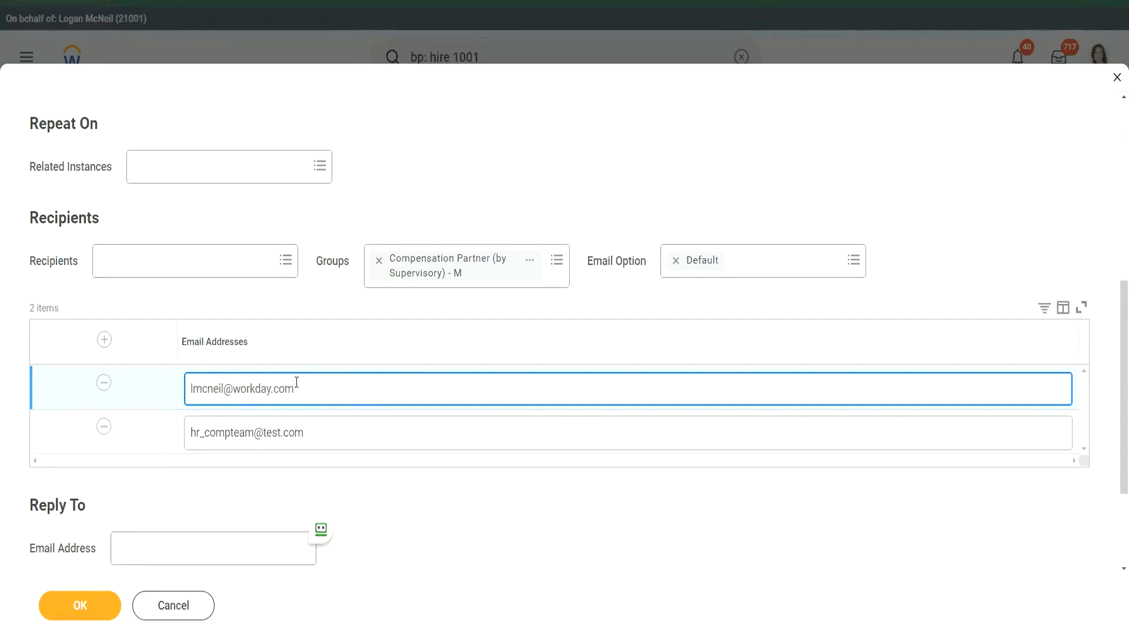
left_click(107, 390)
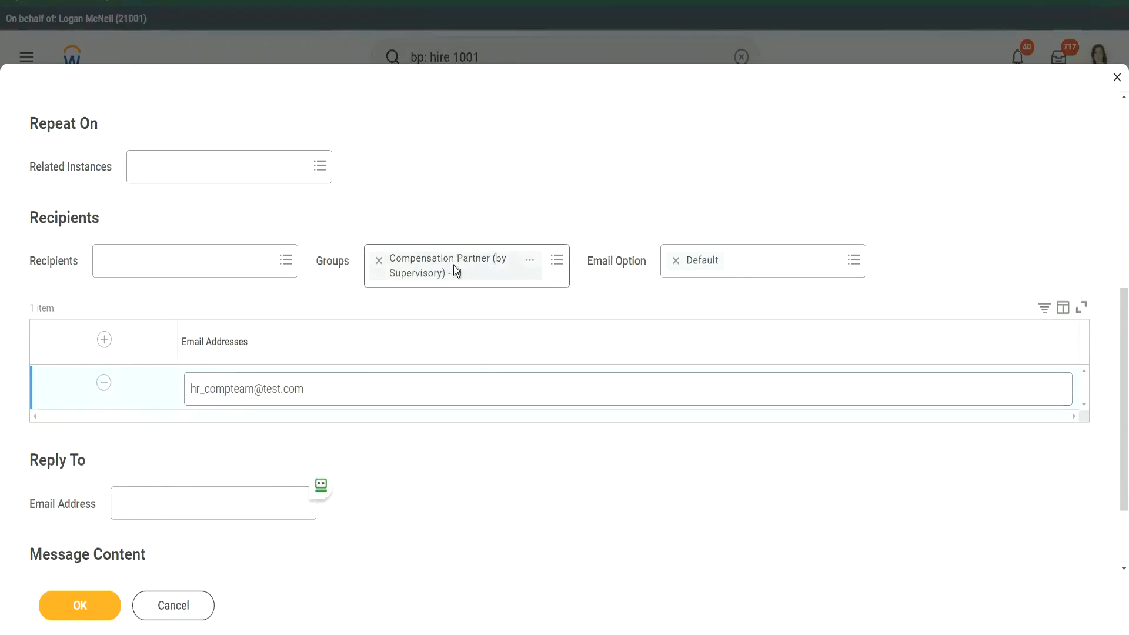
left_click(298, 394)
left_click_drag(312, 390, 186, 389)
left_click(343, 396)
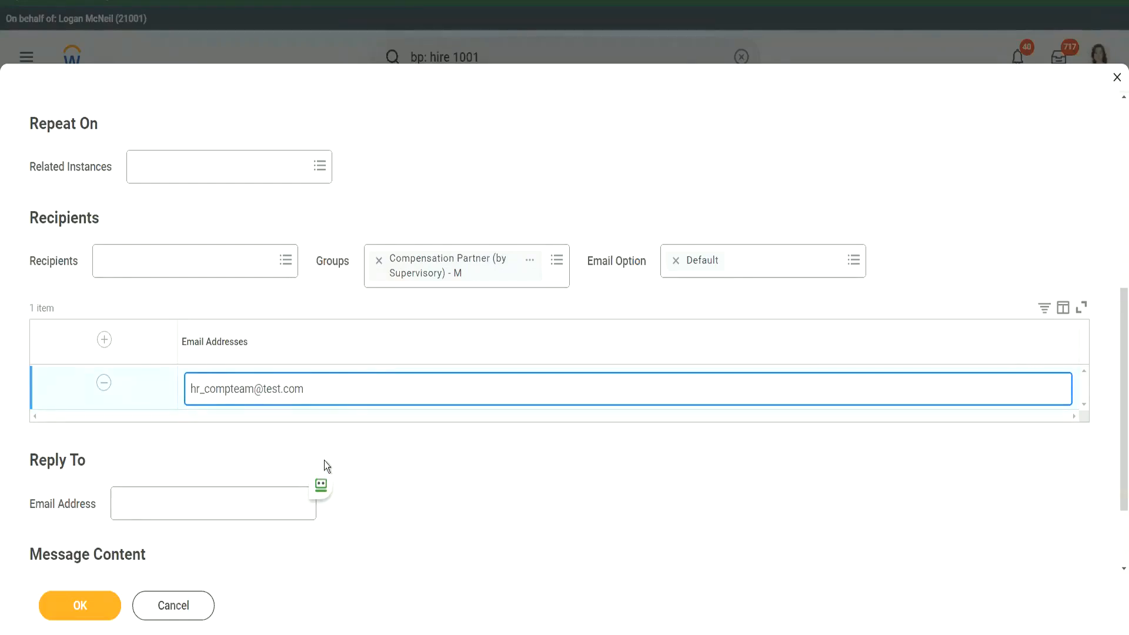
Replace the first reply-to address entered with the incident support email address
scroll(323, 460, "down", 2)
left_click(167, 398)
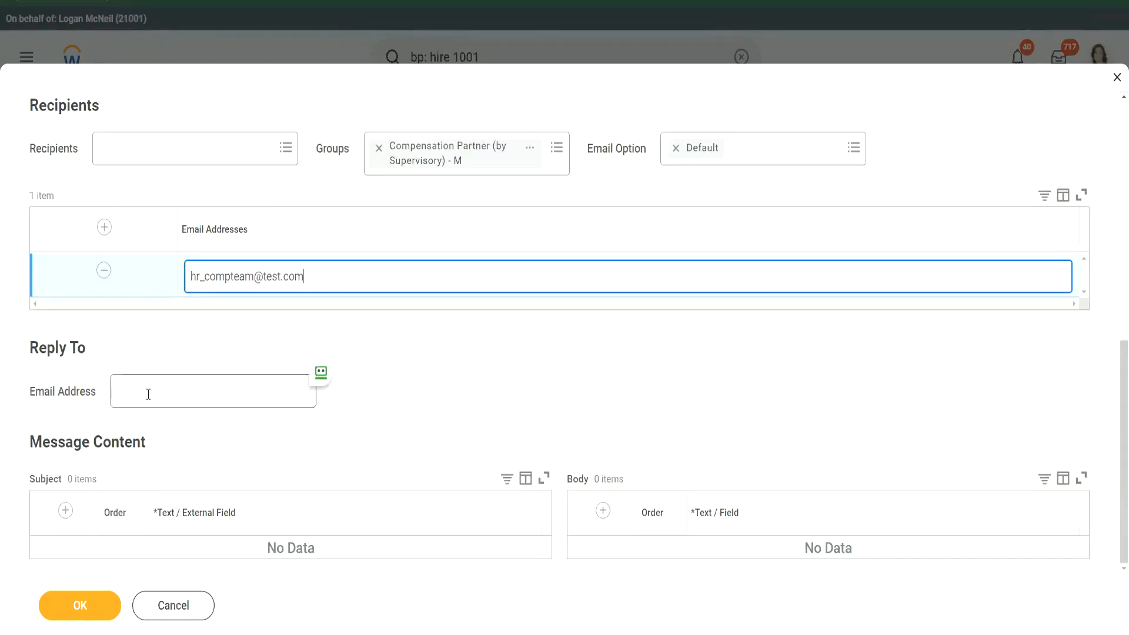
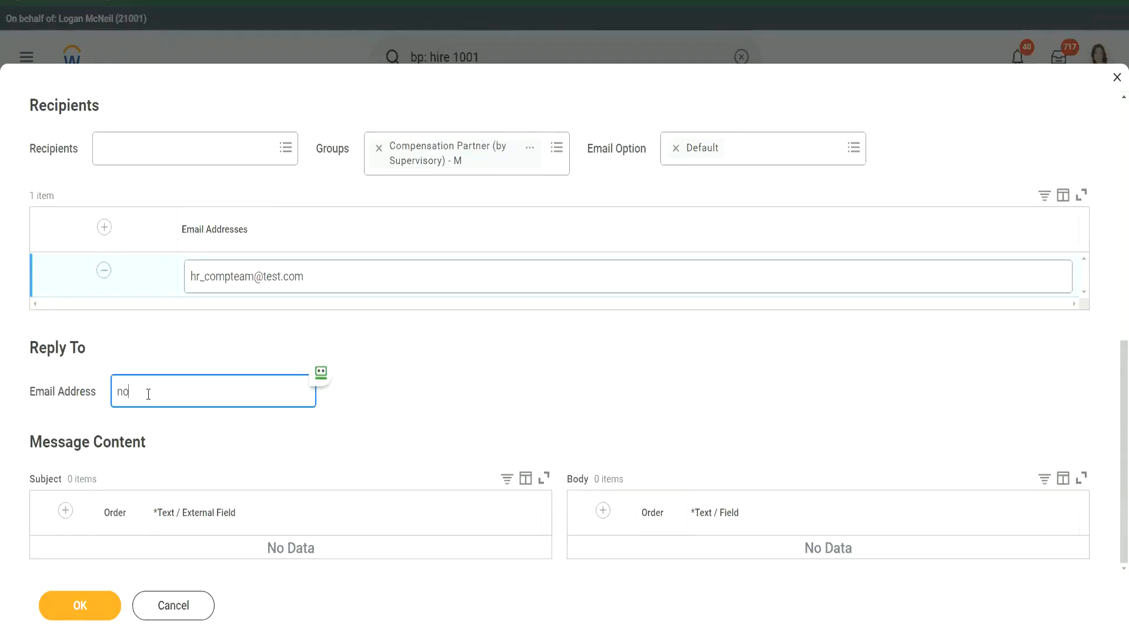
type("incident_support@test.com")
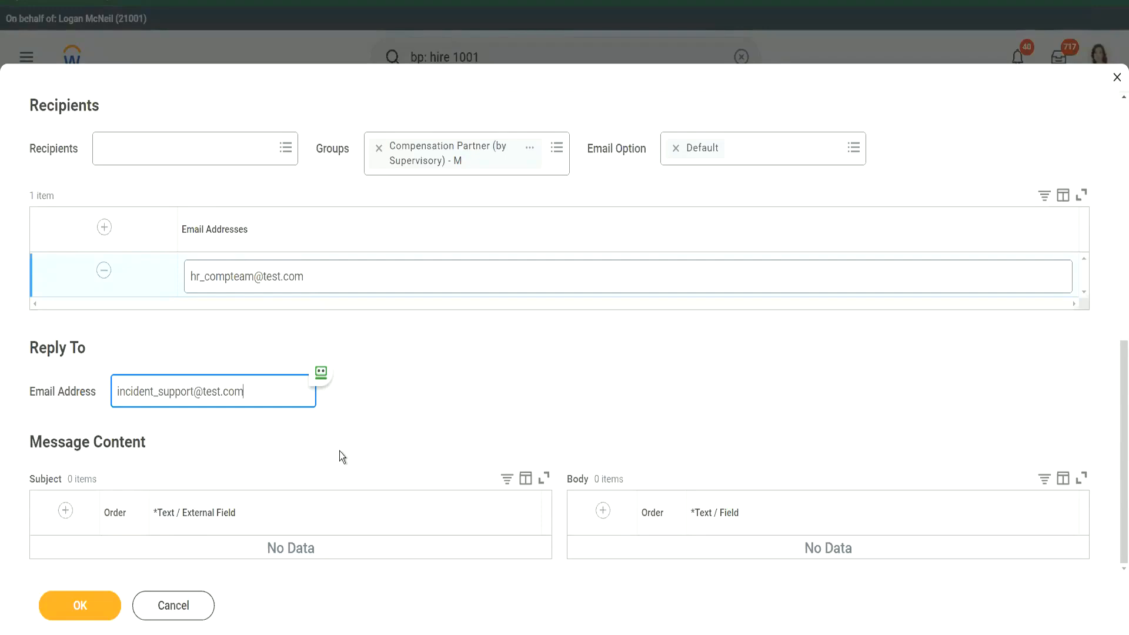
triple_click(268, 391)
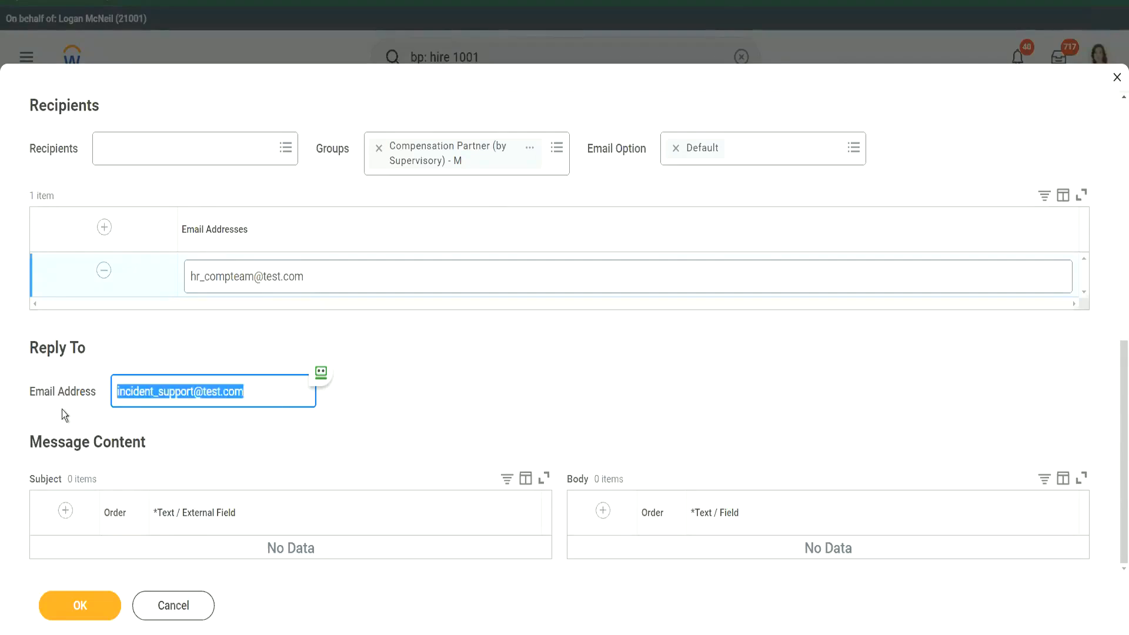
left_click(251, 394)
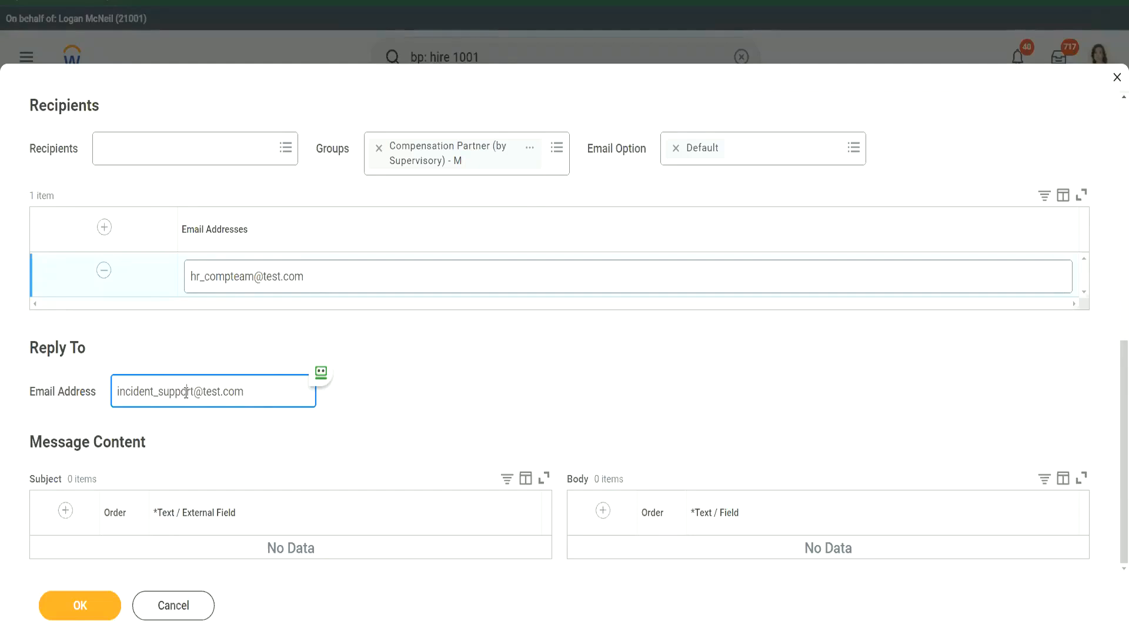
triple_click(268, 389)
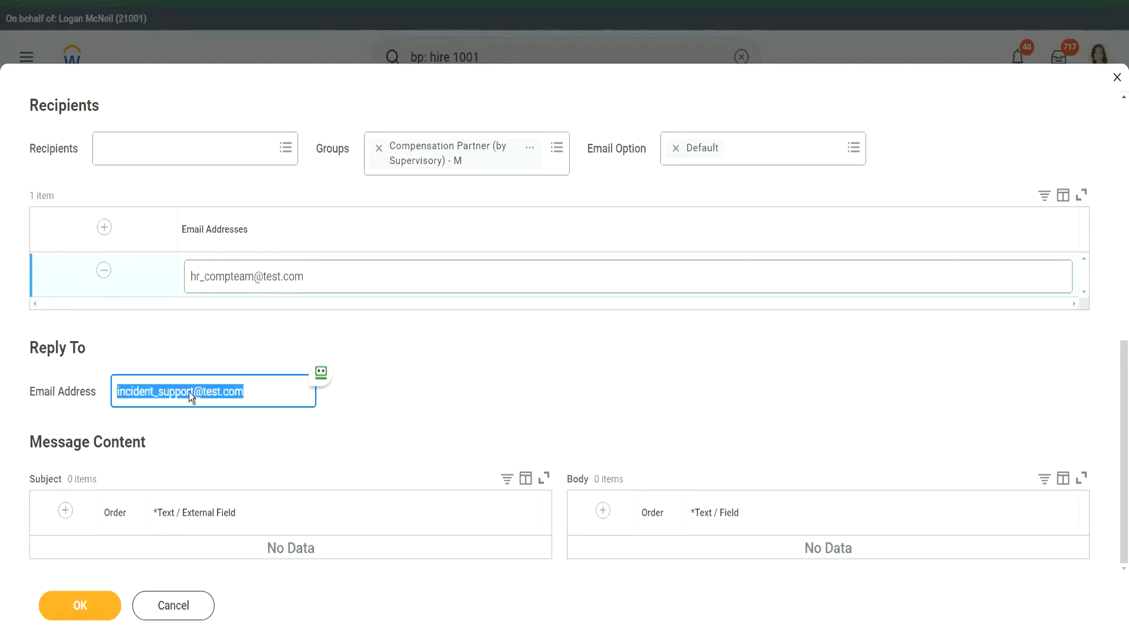
left_click(267, 397)
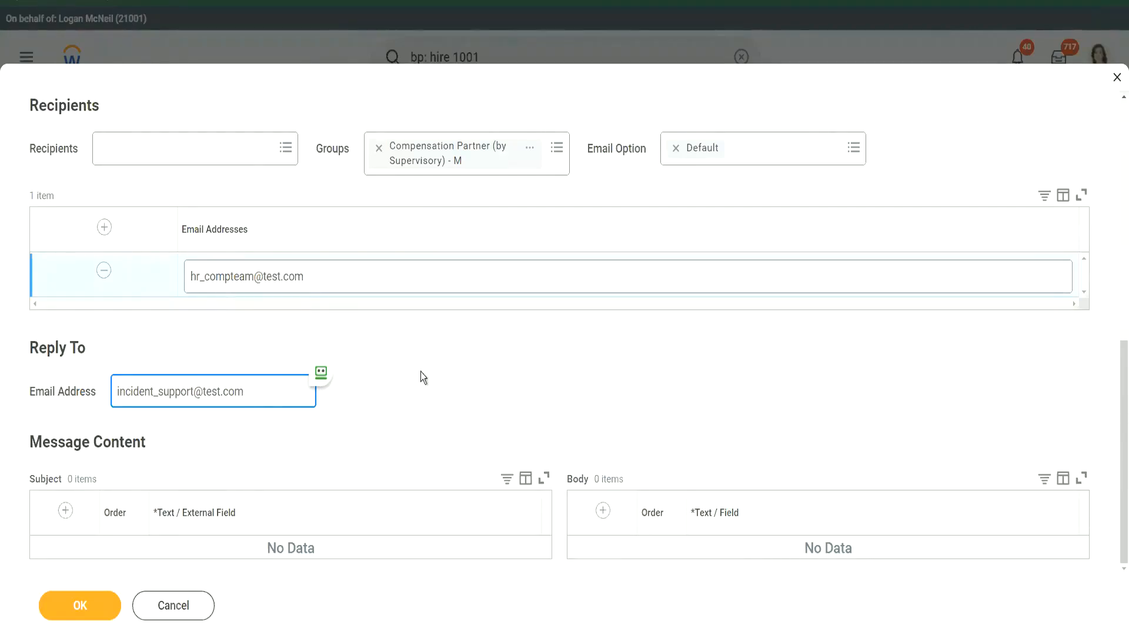
left_click(569, 363)
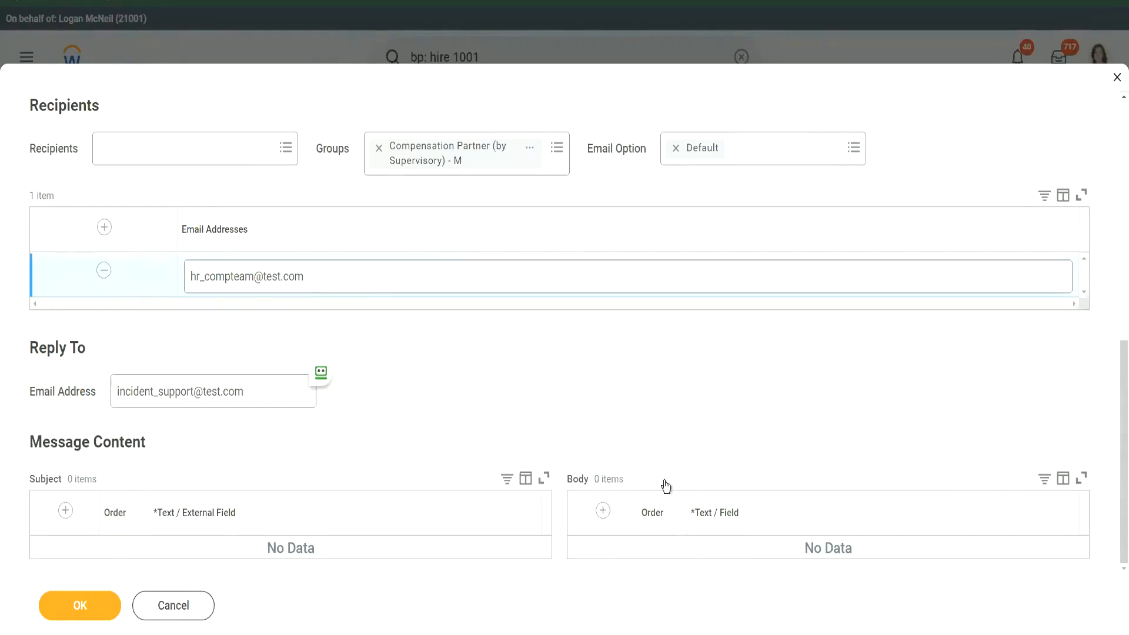
Add a plain-text subject line 'Please work on the Compensation for' and insert an empty second subject line
left_click(65, 510)
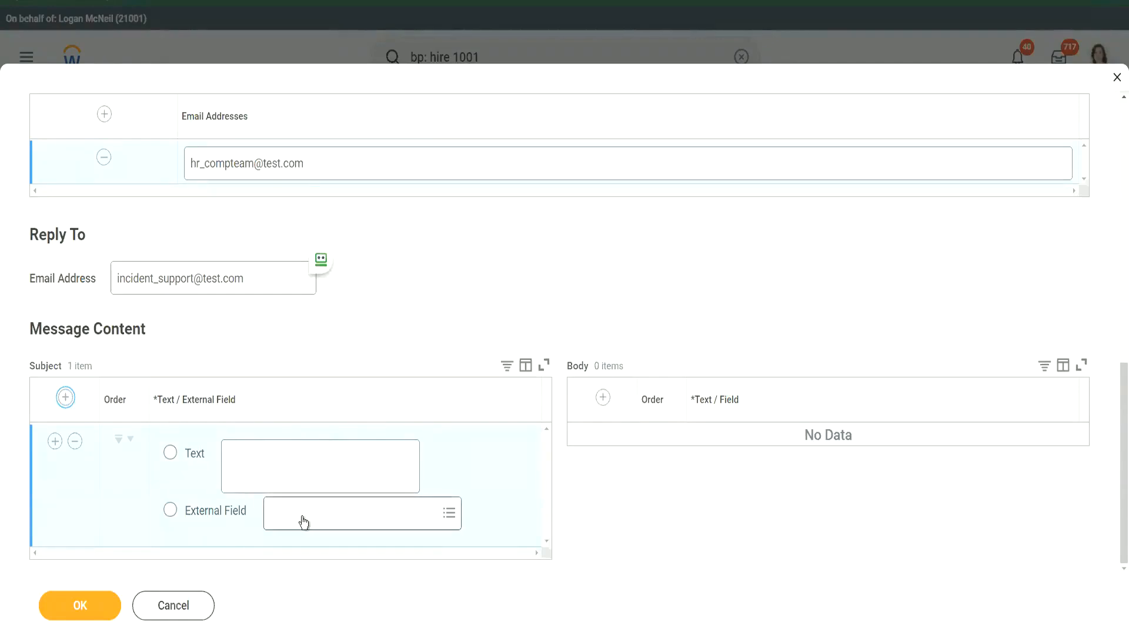
left_click(204, 514)
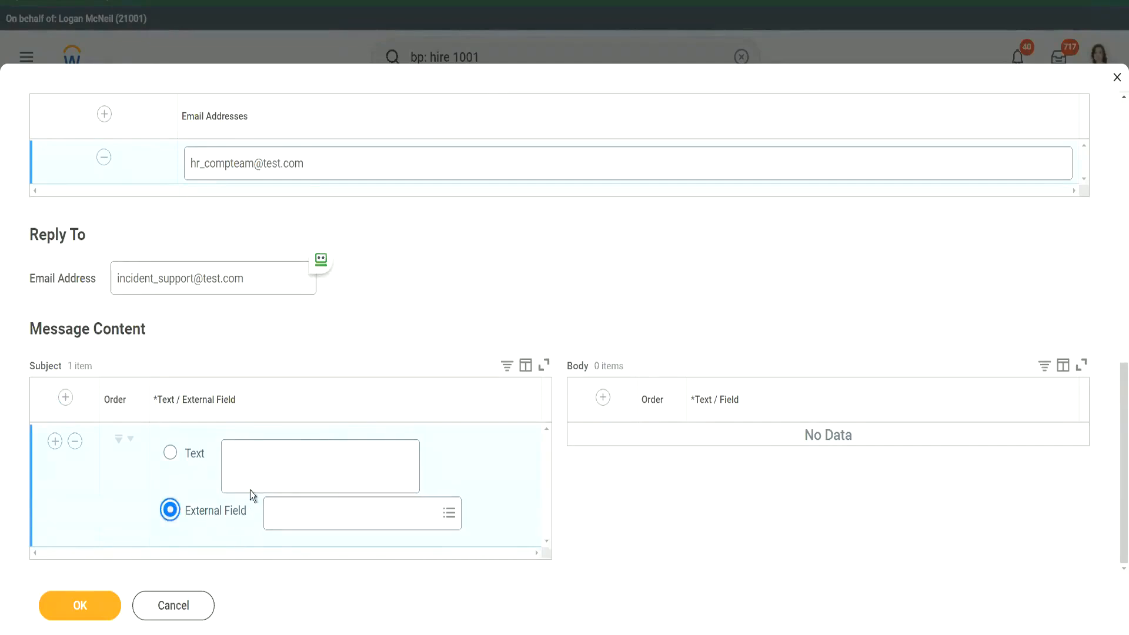
left_click(264, 464)
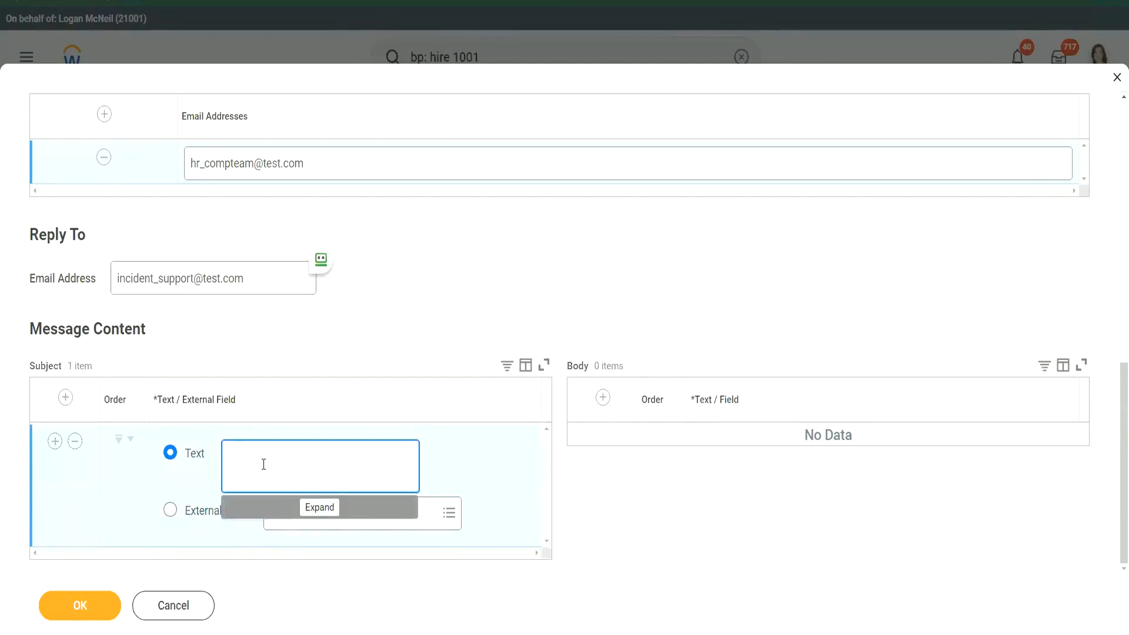
type("Please work on the Compensation for:")
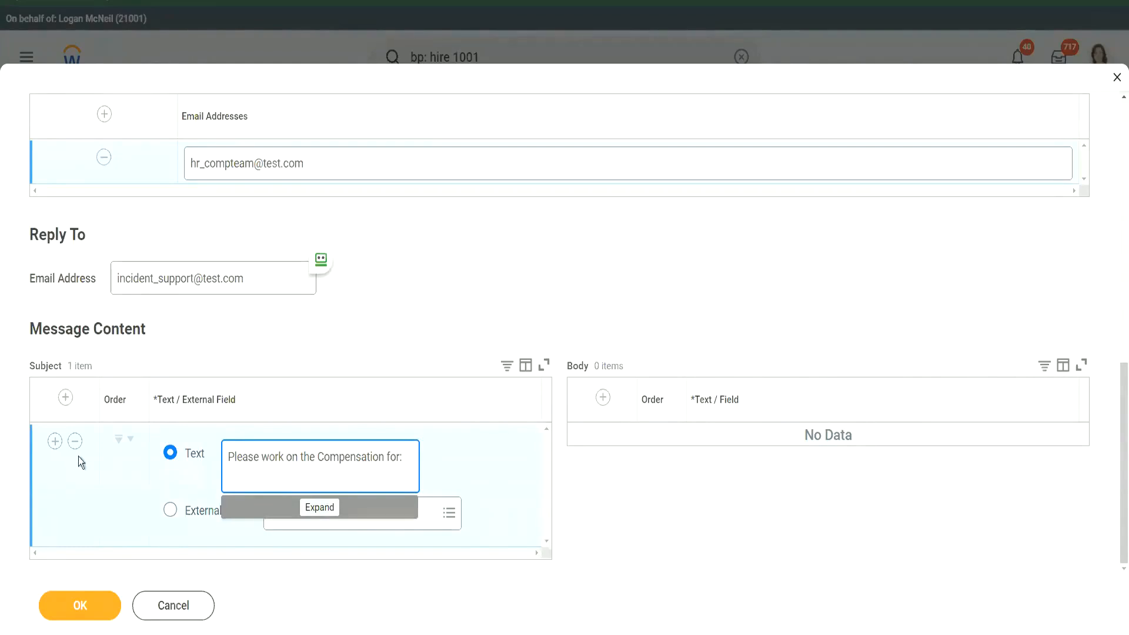
left_click(55, 442)
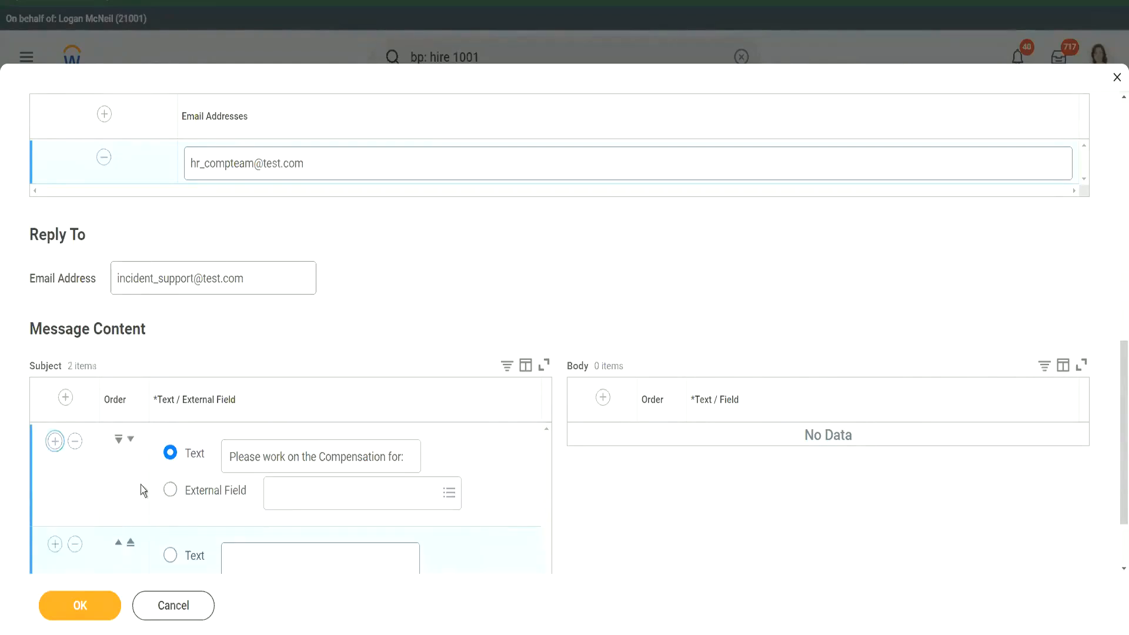
Make the second subject line an external field set to Pre-Hire, replacing the Candidate field
left_click(200, 513)
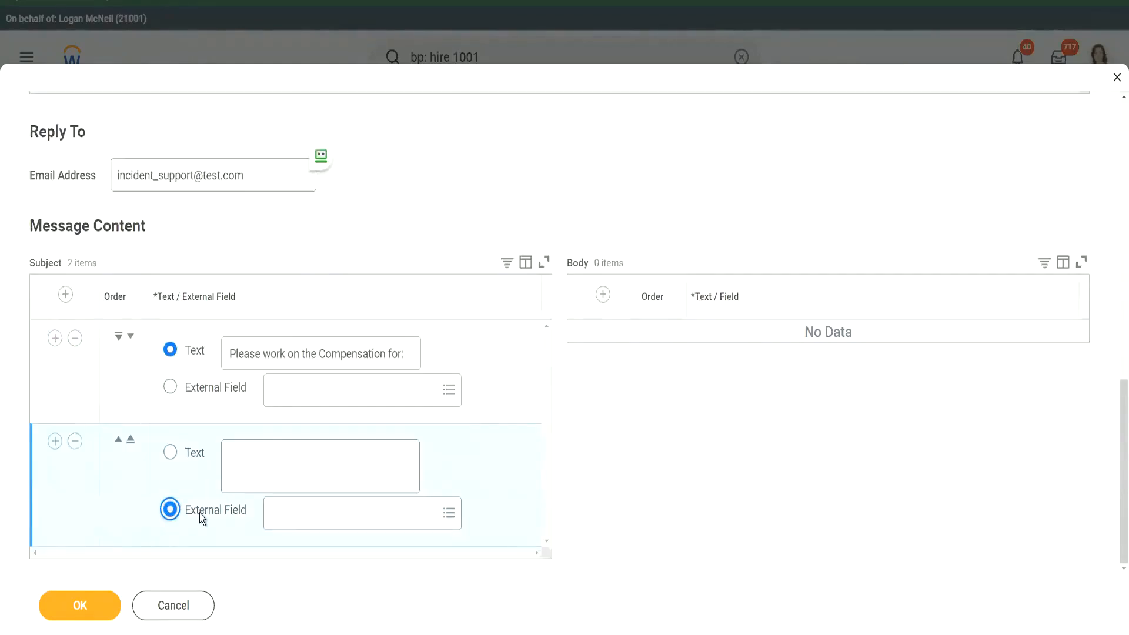
left_click(305, 517)
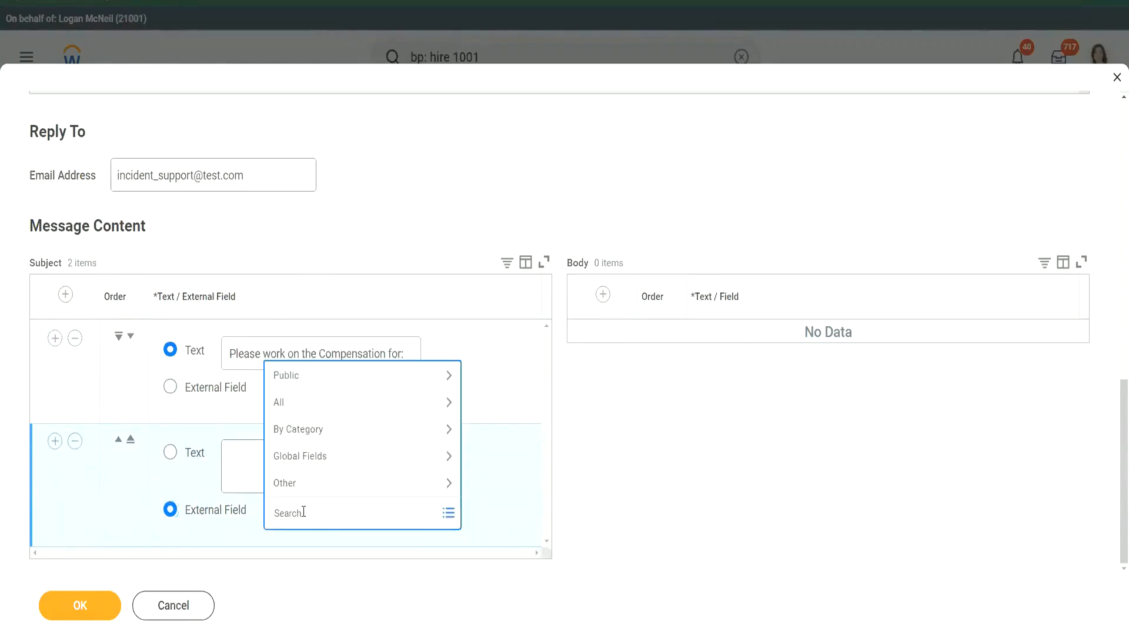
type("candidate")
key("Return")
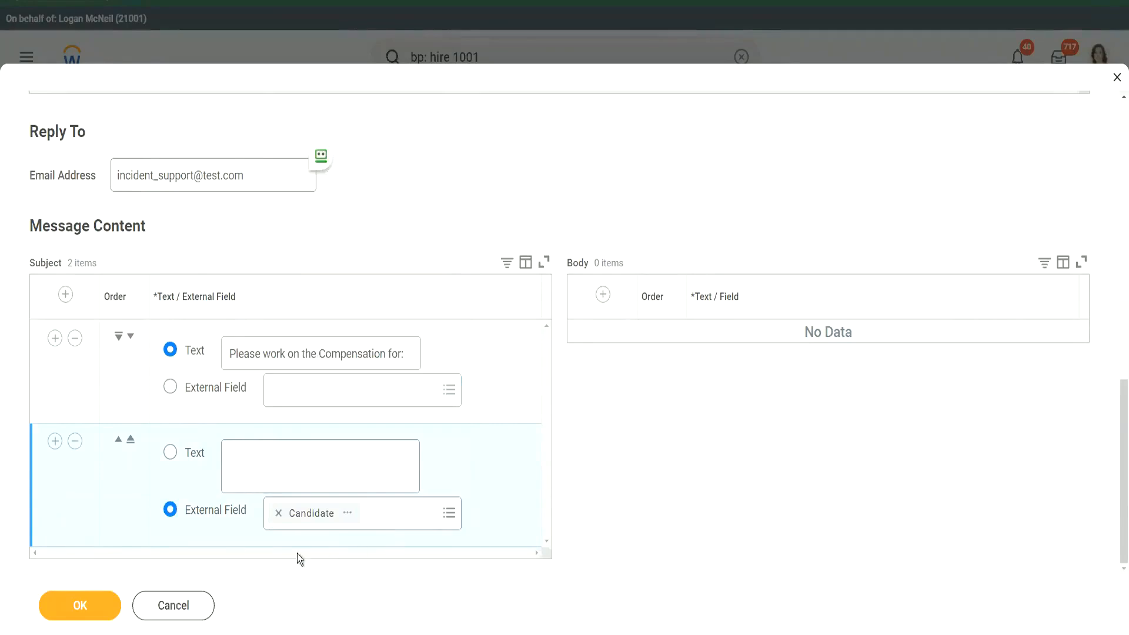
left_click(279, 513)
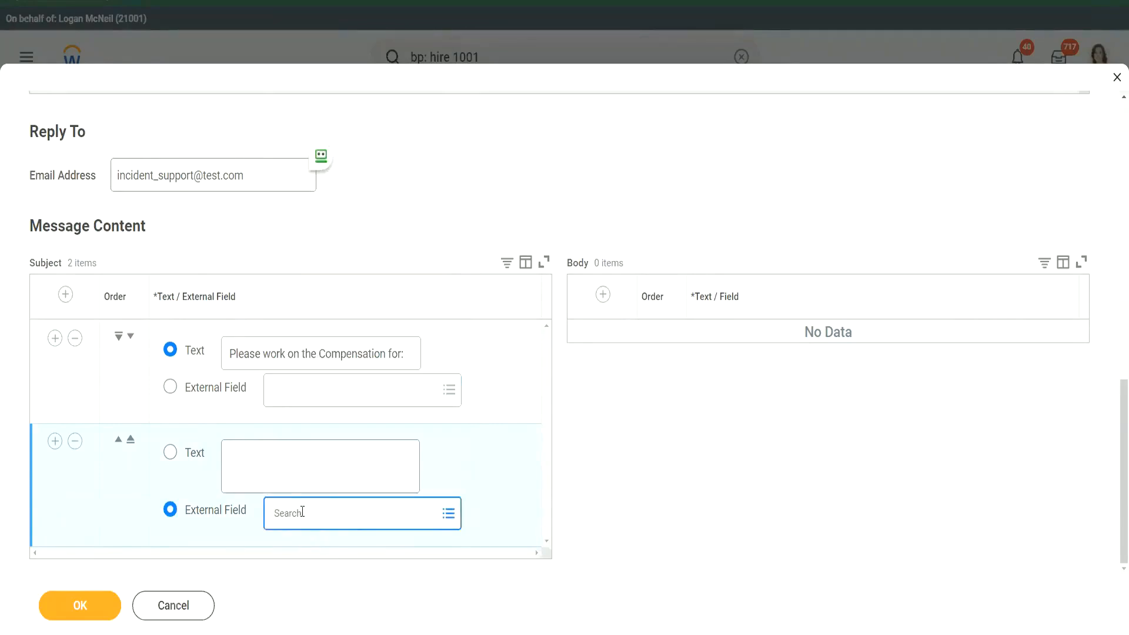
type("Pre Hire")
key("Return")
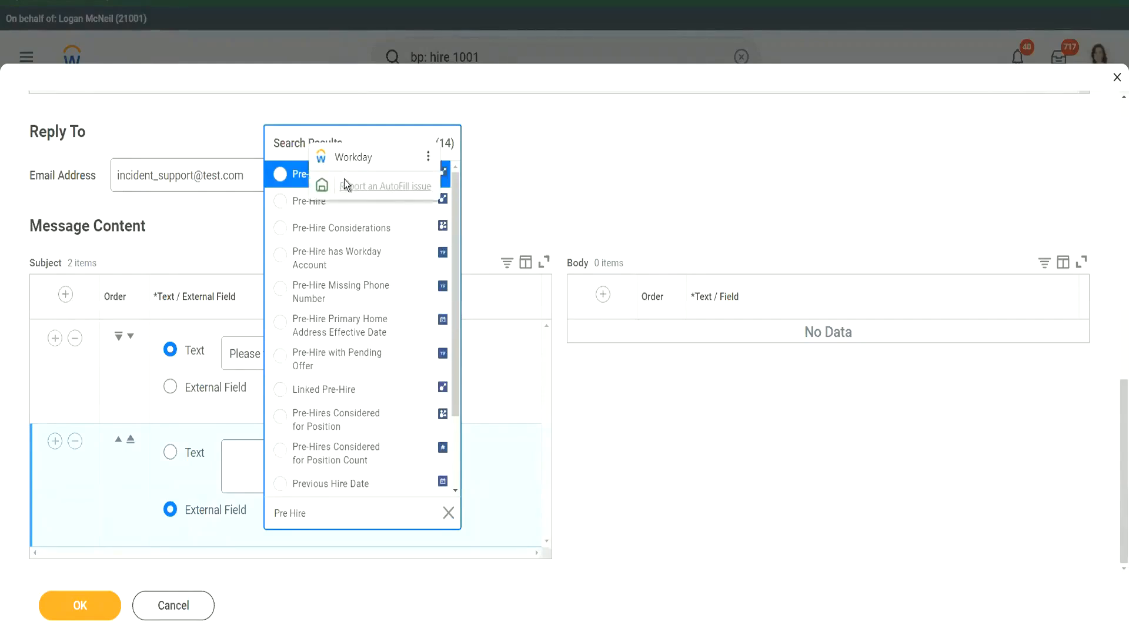
left_click(278, 176)
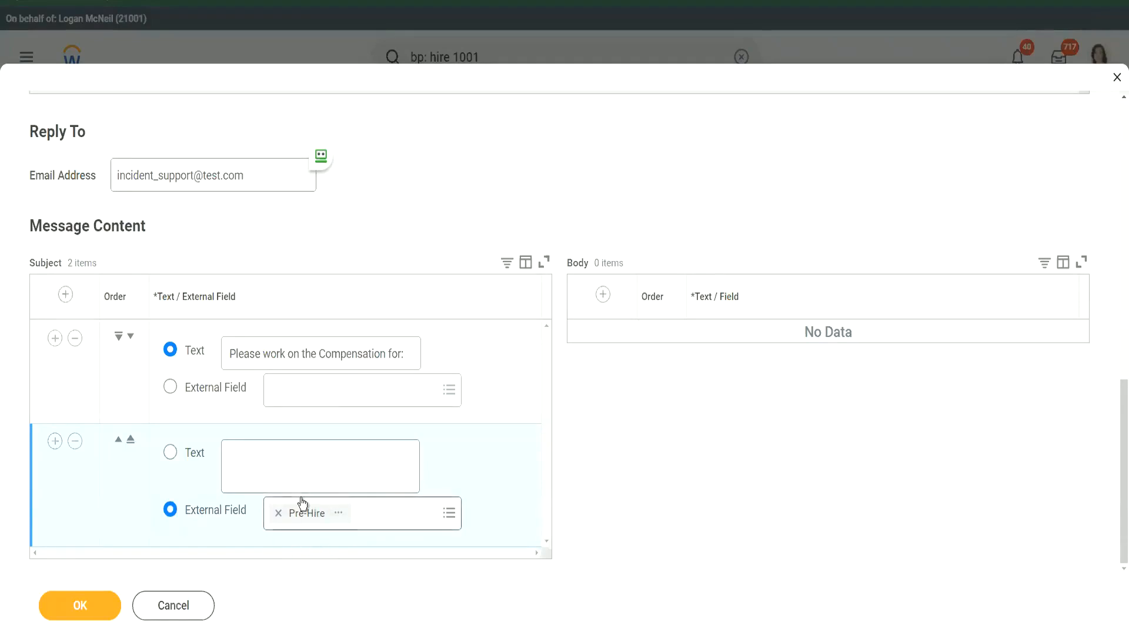
Add a body line with the text 'The COmpensation task is awaiting yo'
left_click(600, 296)
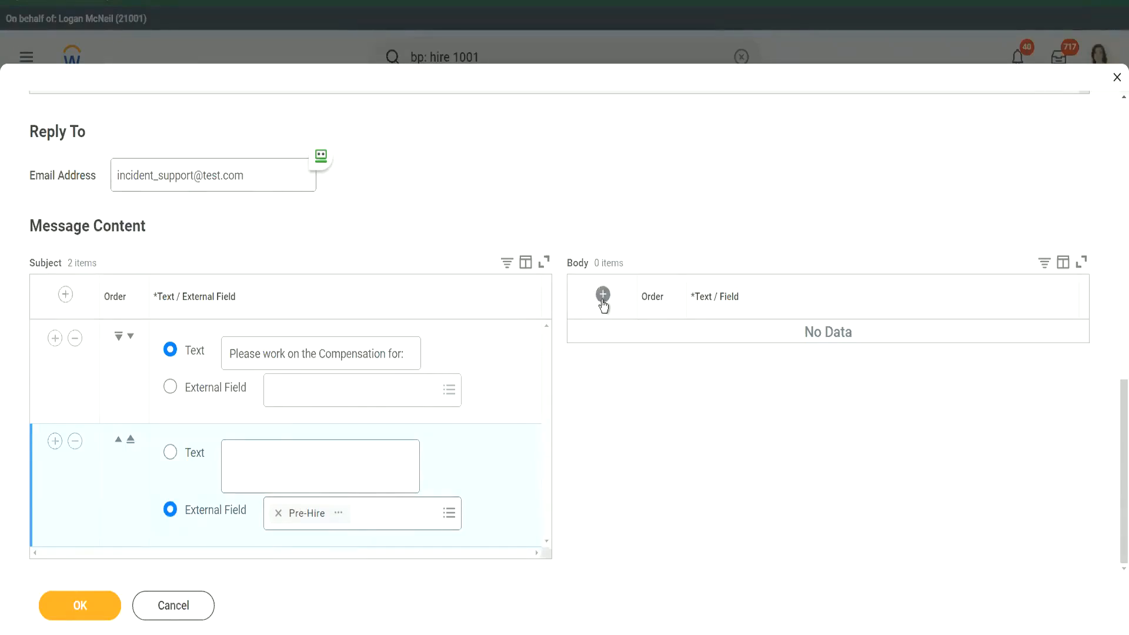
left_click(808, 366)
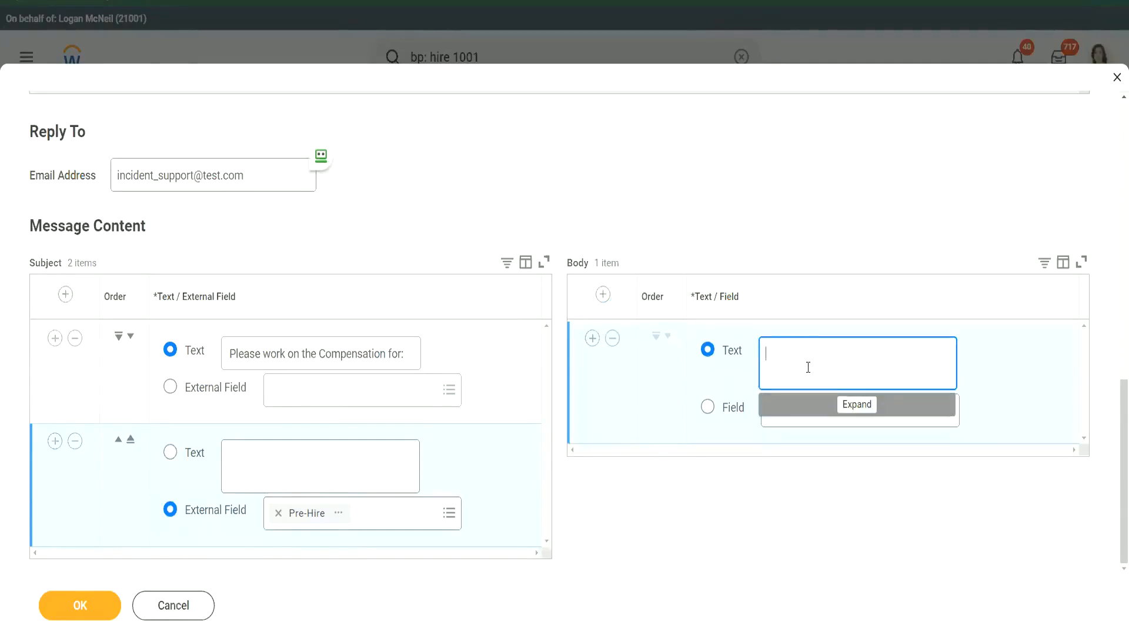
type("The COmpensation ta")
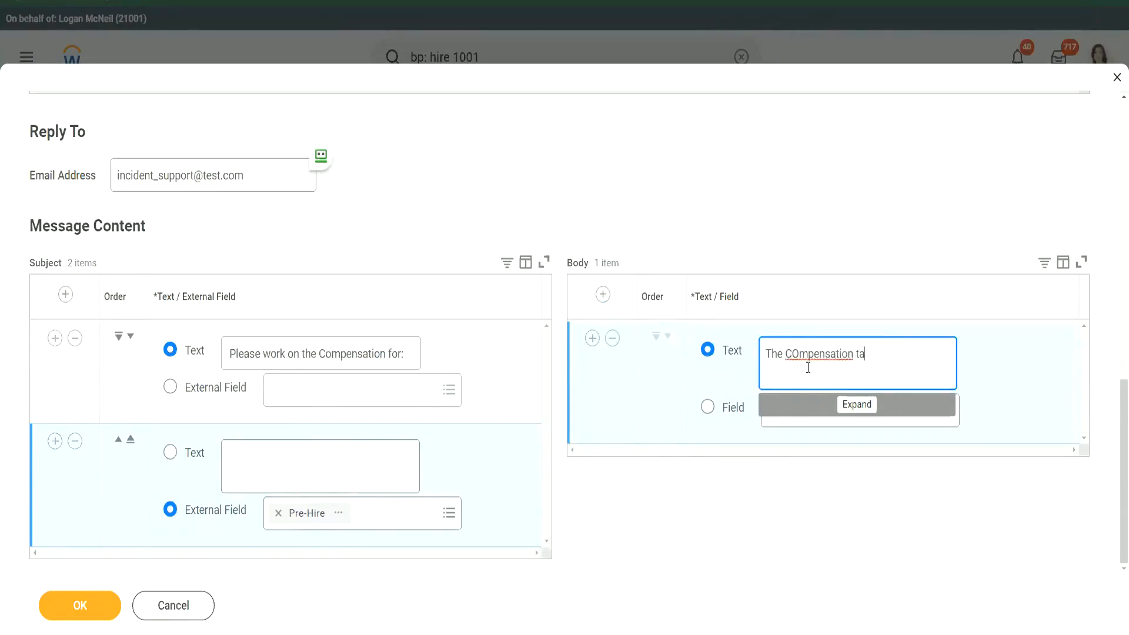
type("sk is awaiting yo")
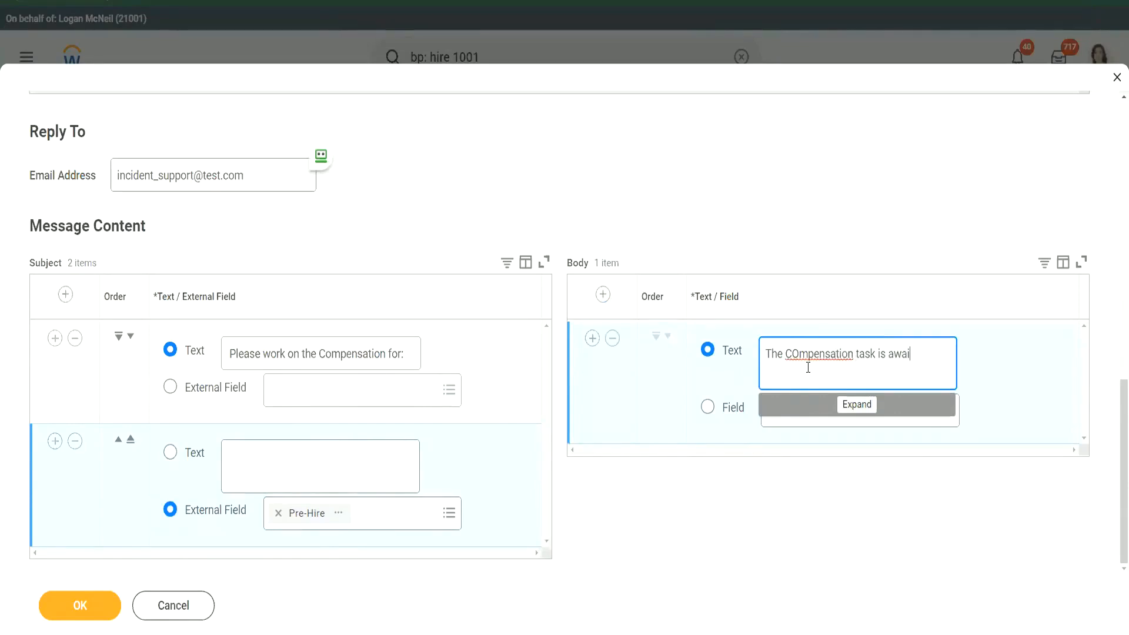